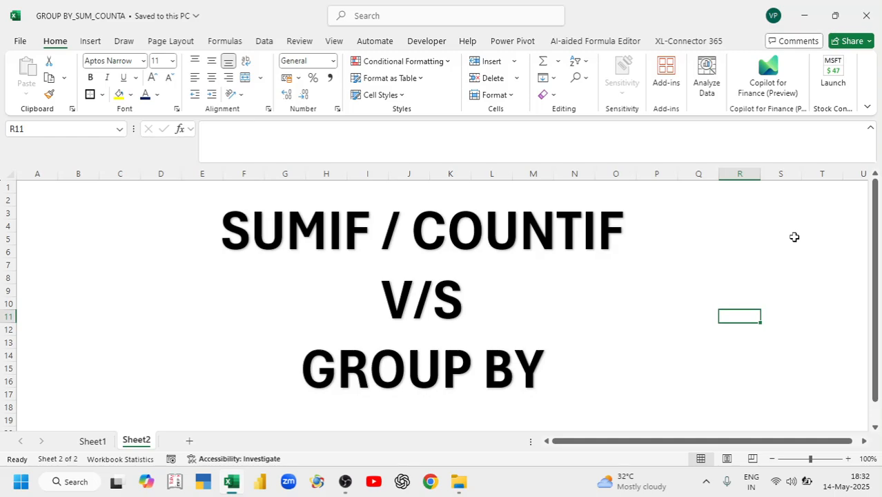
On Sheet1, inspect the Laptop sales row and the UNIQUE and SUMIF formulas in F5:H8
{"action": "left_click", "coordinate": [94, 442]}
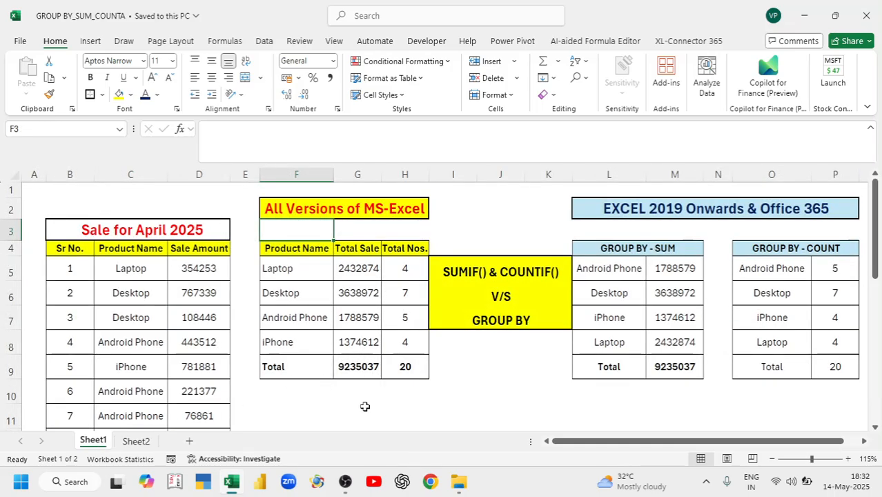
{"action": "left_click", "coordinate": [125, 269]}
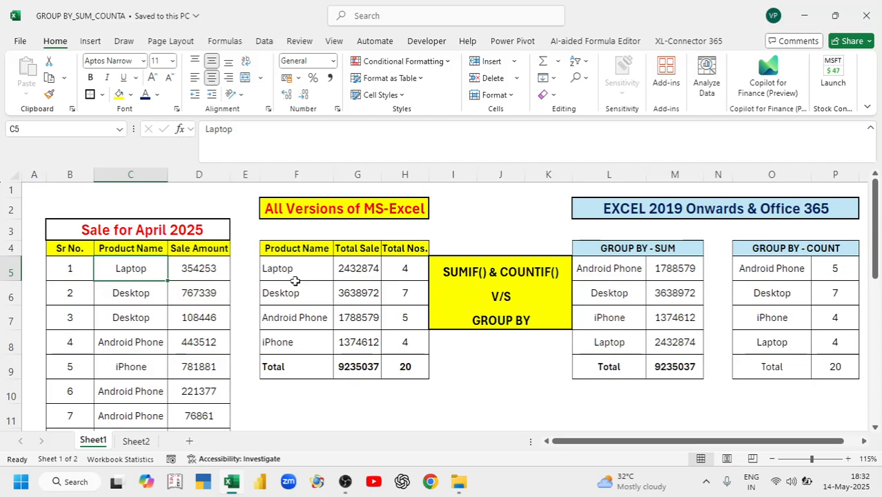
{"action": "left_click", "coordinate": [199, 271]}
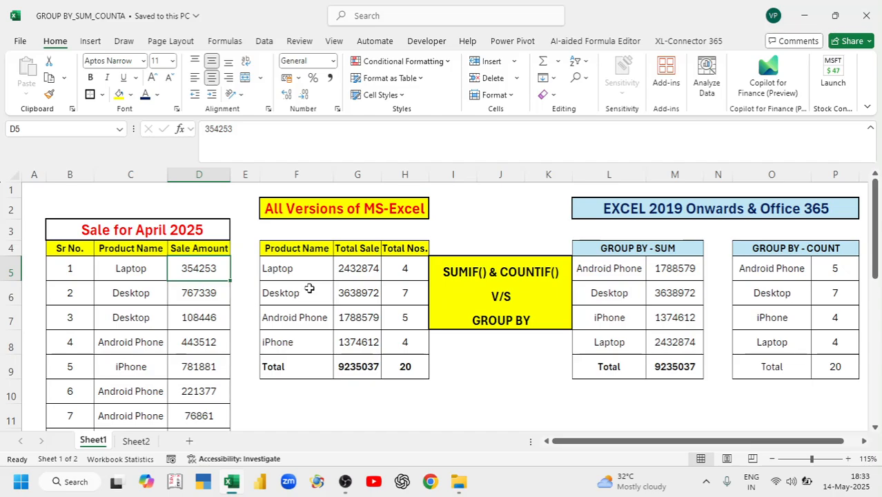
{"action": "left_click", "coordinate": [294, 270]}
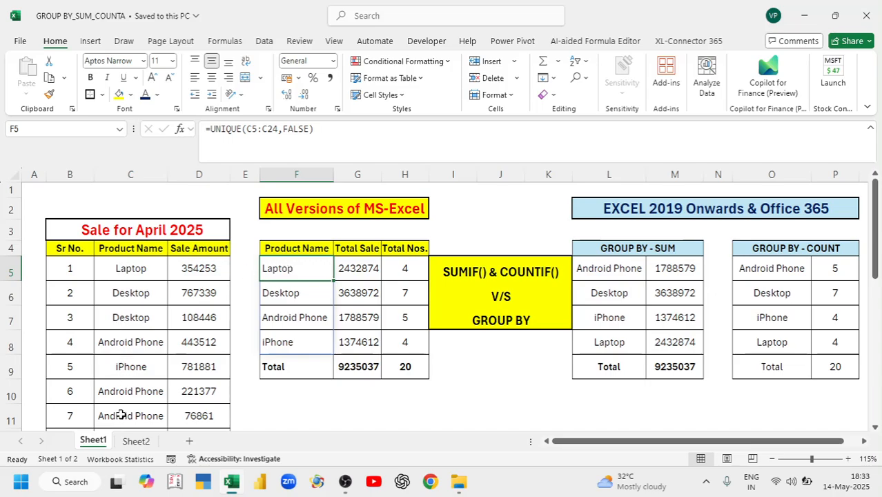
{"action": "left_click_drag", "start_coordinate": [288, 270], "coordinate": [291, 343]}
{"action": "left_click", "coordinate": [352, 264]}
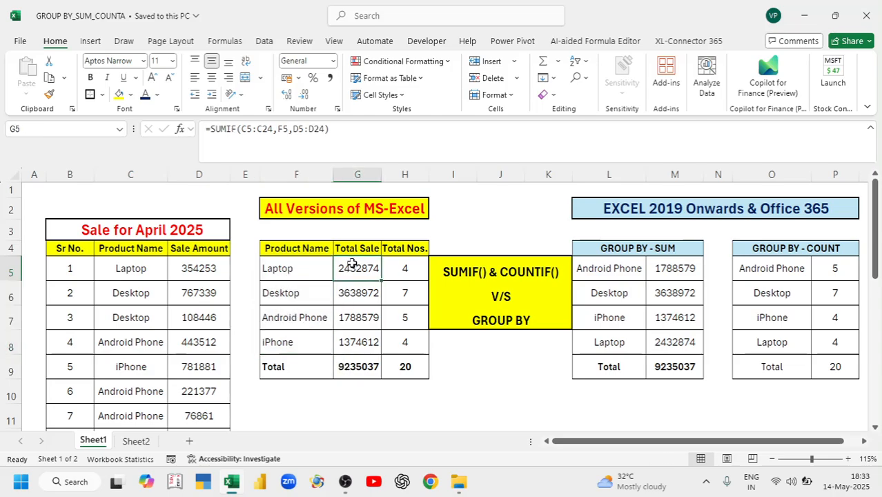
{"action": "left_click_drag", "start_coordinate": [352, 264], "coordinate": [402, 340]}
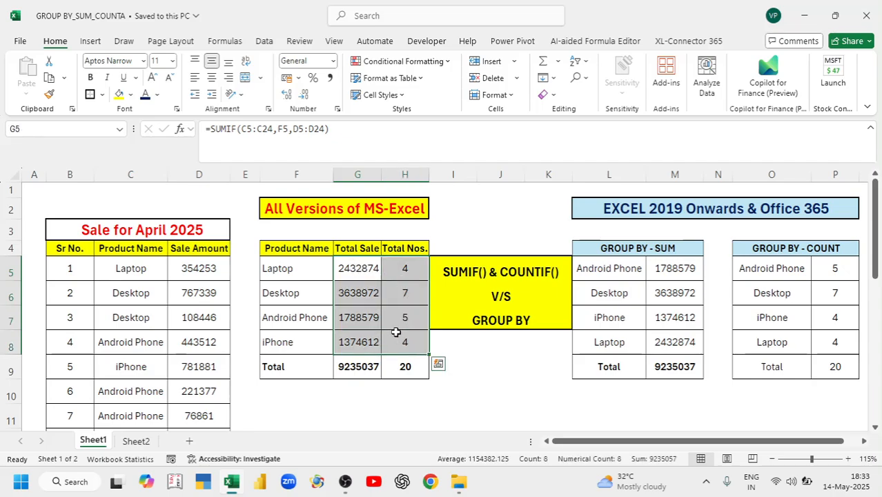
Delete the Total Sale and Total Nos. figures in G5:H8 and their G9:H9 totals
{"action": "key", "text": "Delete"}
{"action": "left_click", "coordinate": [350, 265]}
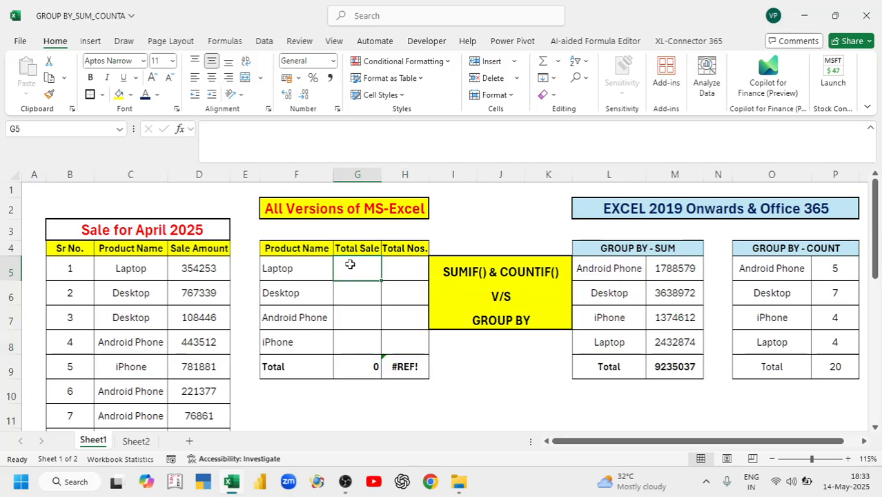
{"action": "left_click_drag", "start_coordinate": [378, 364], "coordinate": [404, 364]}
{"action": "key", "text": "Delete"}
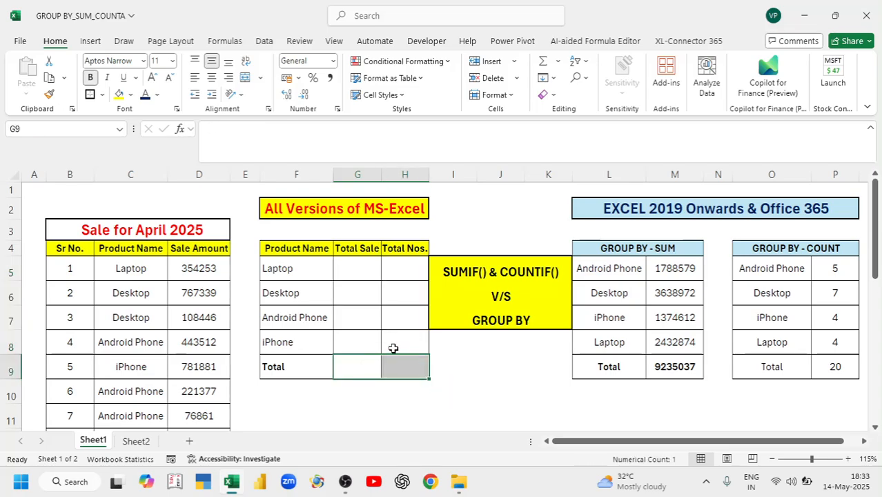
Remove the UNIQUE formula in F5 along with its spilled product list
{"action": "left_click", "coordinate": [294, 268]}
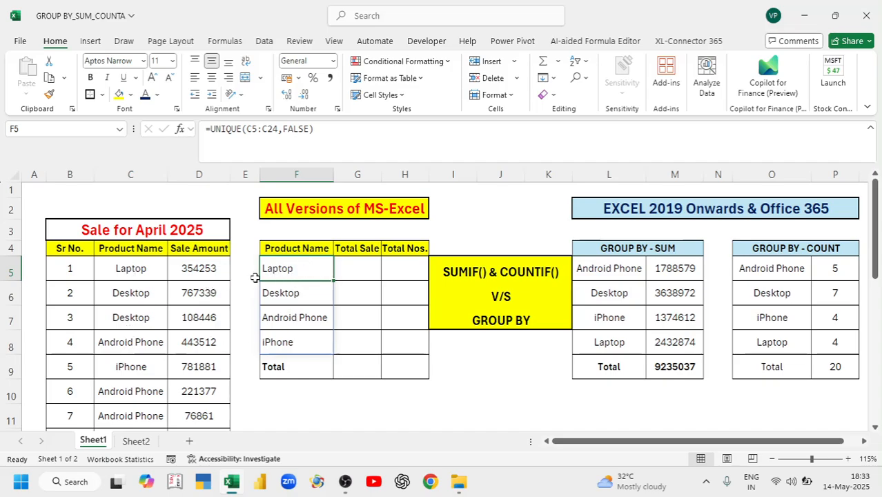
{"action": "double_click", "coordinate": [292, 269]}
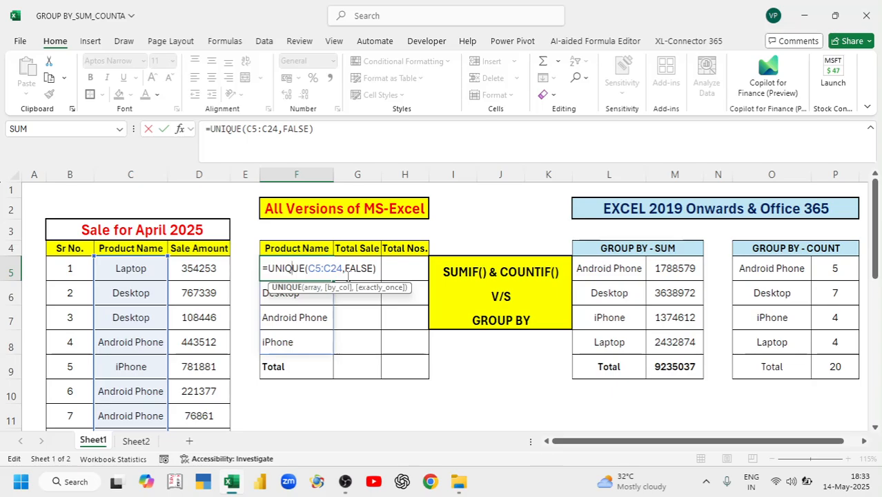
{"action": "key", "text": "ctrl+Return"}
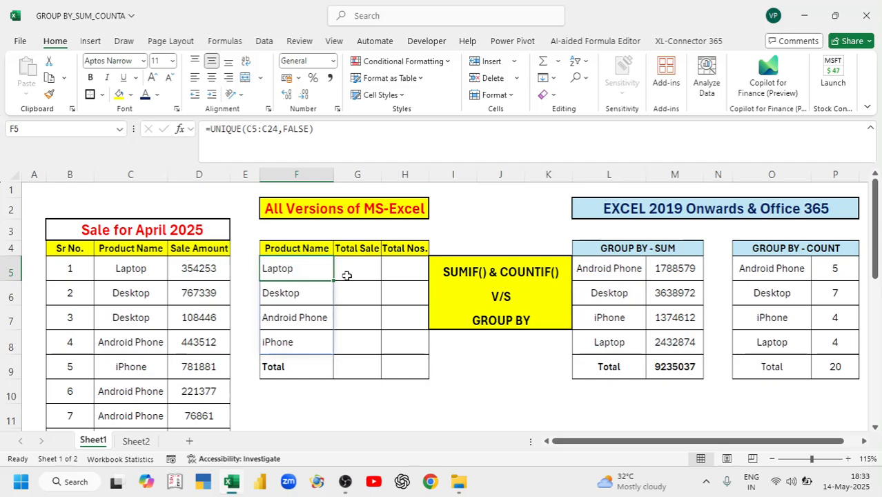
{"action": "key", "text": "shift+Down"}
{"action": "key", "text": "shift+Down"}
{"action": "key", "text": "shift+Down"}
{"action": "key", "text": "Delete"}
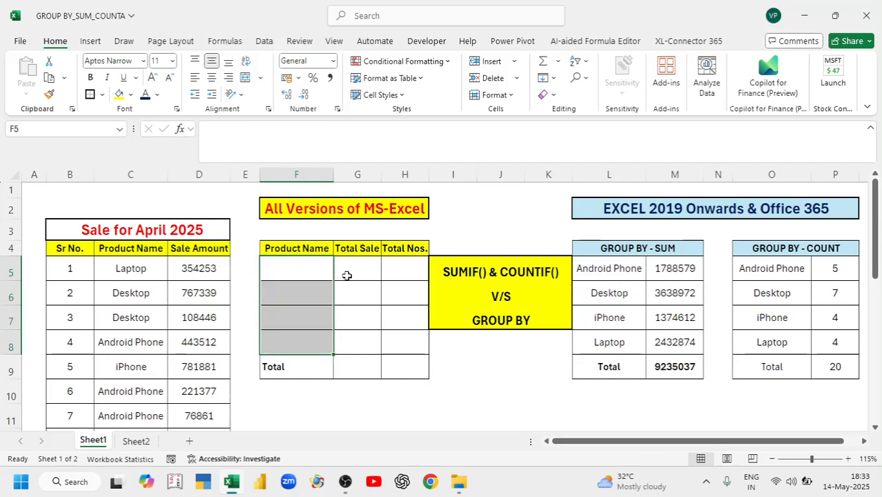
Enter =UNIQUE(C5:C24,FALSE) in F5, spilling Laptop, Desktop, Android Phone and iPhone
{"action": "left_click", "coordinate": [279, 273]}
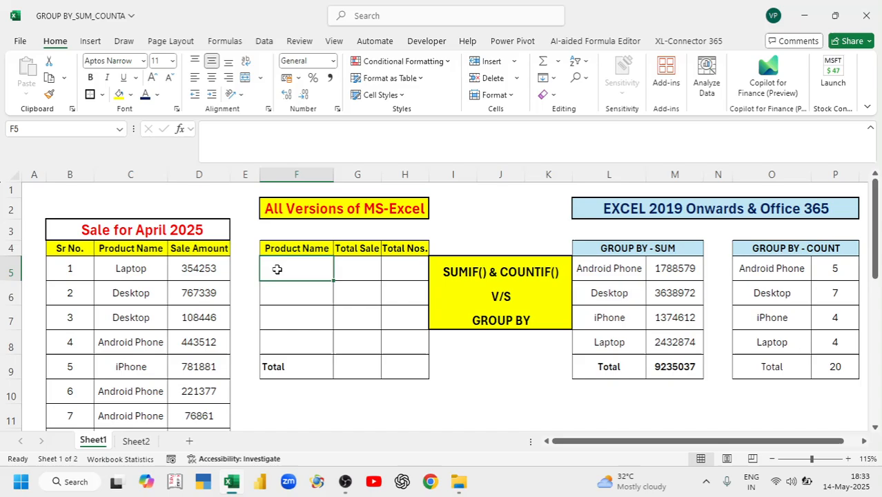
{"action": "type", "text": "=u"}
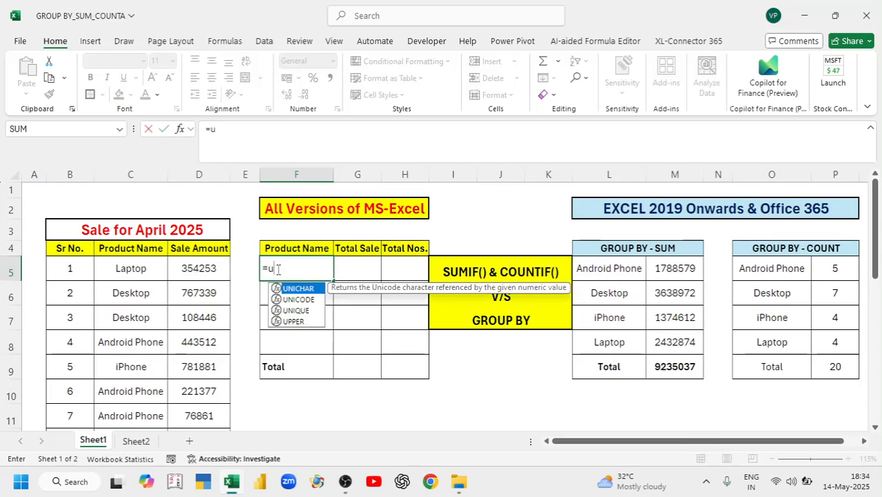
{"action": "type", "text": "niq"}
{"action": "key", "text": "Tab"}
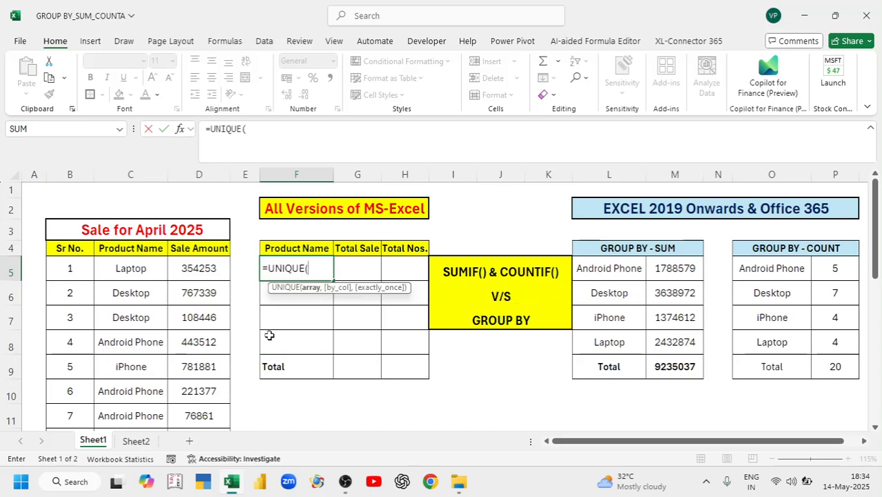
{"action": "left_click", "coordinate": [123, 269]}
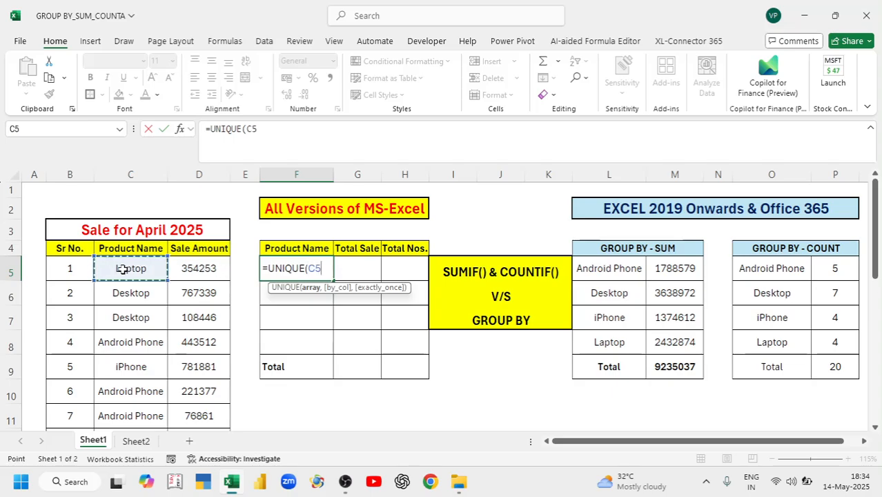
{"action": "key", "text": "ctrl+shift+Down"}
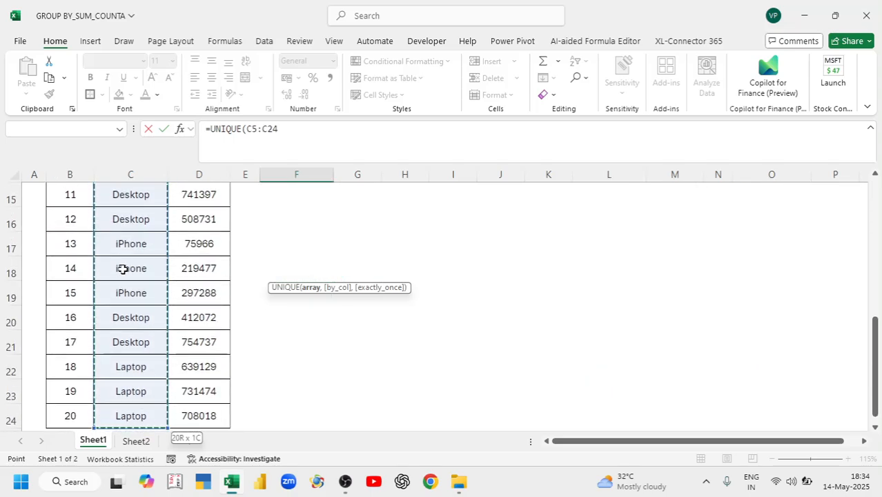
{"action": "scroll", "coordinate": [123, 268], "scroll_direction": "up", "scroll_amount": 5}
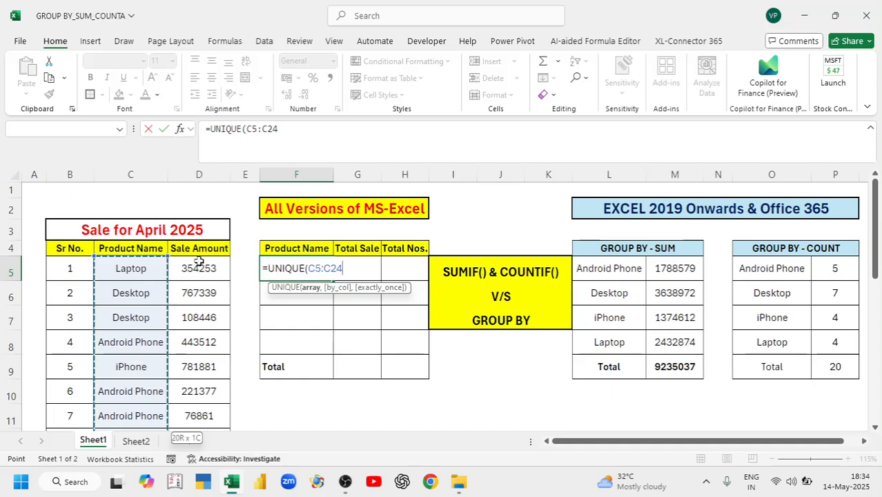
{"action": "type", "text": ","}
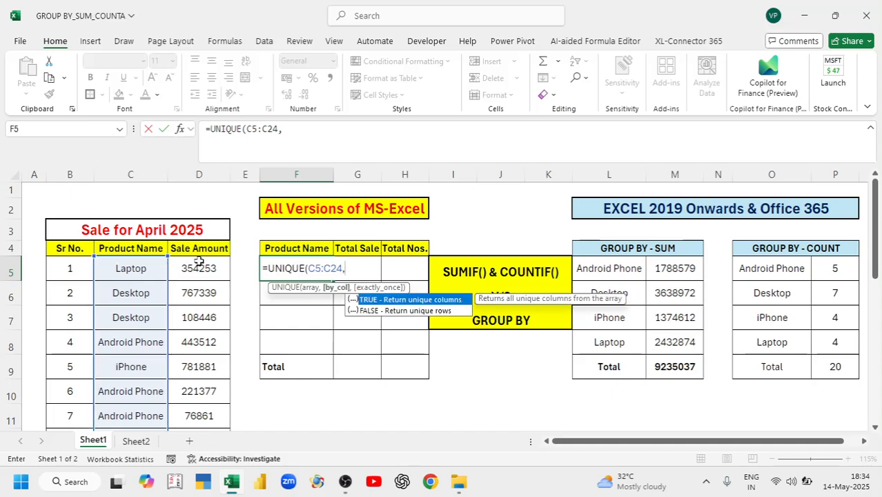
{"action": "double_click", "coordinate": [415, 311]}
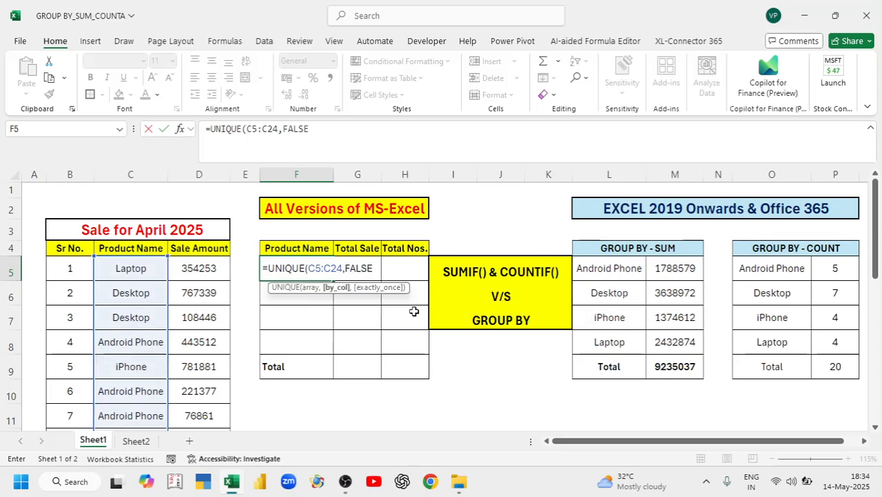
{"action": "type", "text": ")"}
{"action": "key", "text": "Return"}
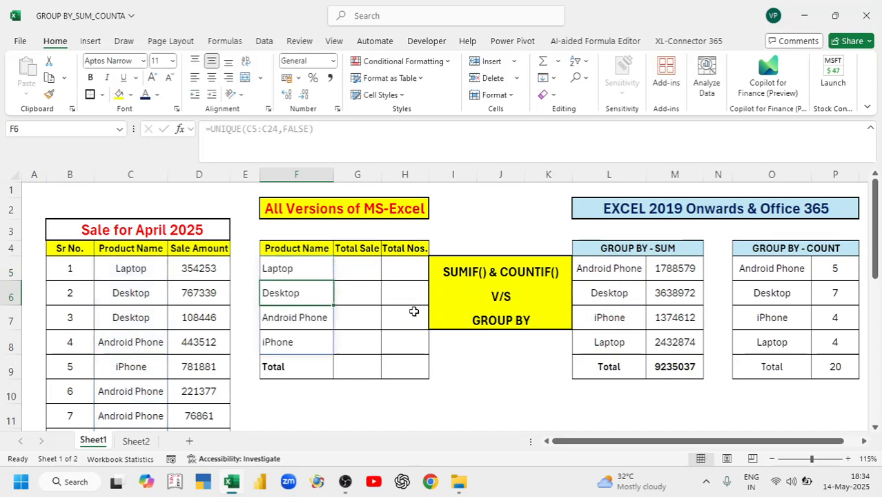
{"action": "left_click_drag", "start_coordinate": [307, 272], "coordinate": [298, 344]}
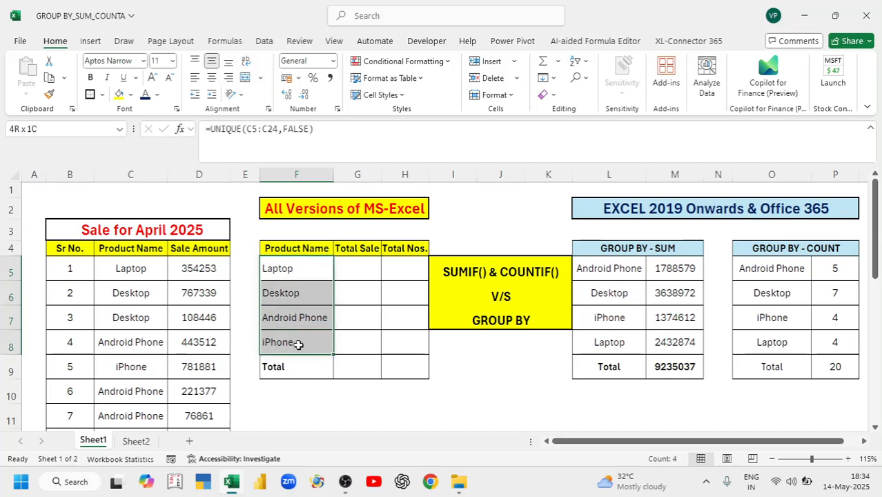
{"action": "left_click", "coordinate": [353, 269]}
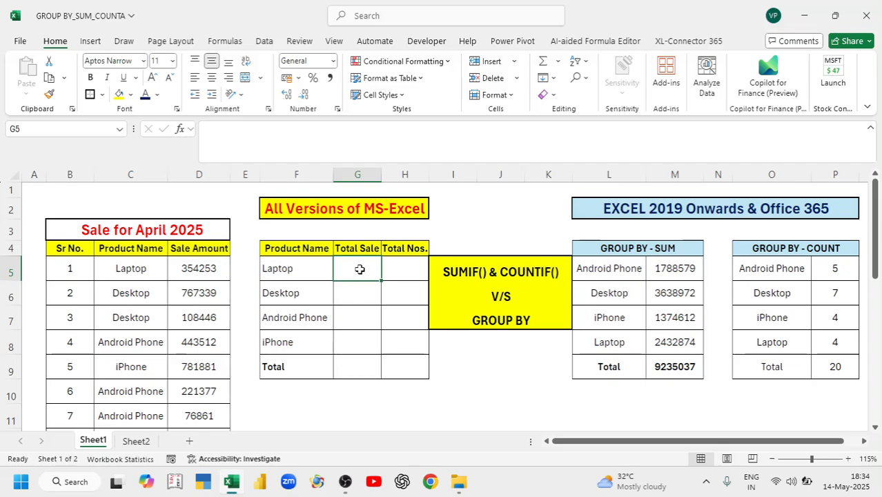
Enter =SUMIF(C5:C24,F5,D5:D24) in G5 to total Laptop's sales
{"action": "type", "text": "=sumi"}
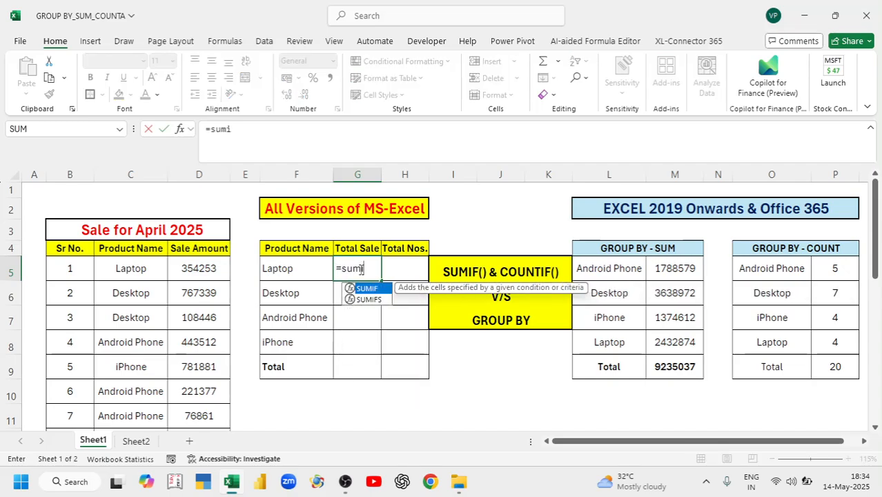
{"action": "type", "text": "f"}
{"action": "key", "text": "Tab"}
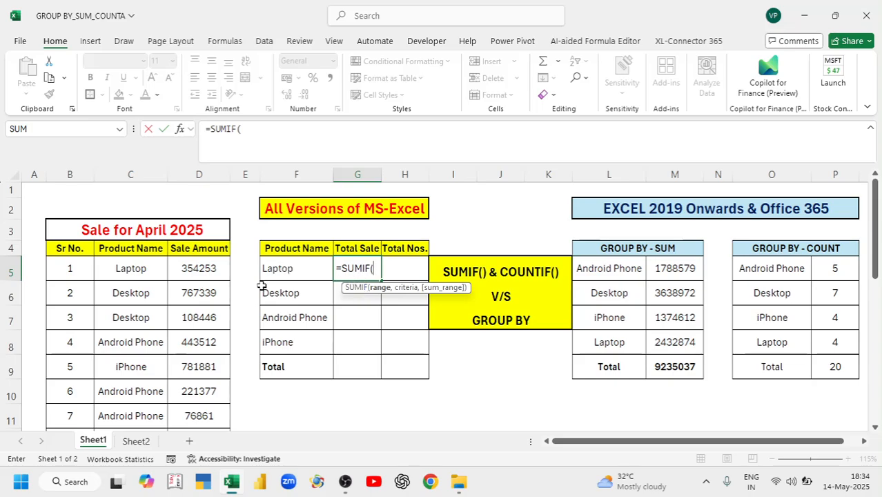
{"action": "left_click", "coordinate": [146, 268]}
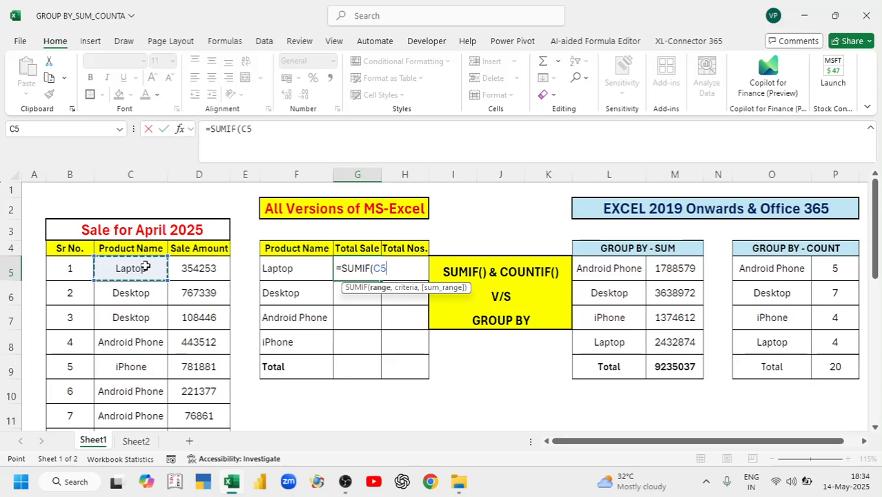
{"action": "key", "text": "ctrl+shift+Down"}
{"action": "scroll", "coordinate": [146, 266], "scroll_direction": "up", "scroll_amount": 4}
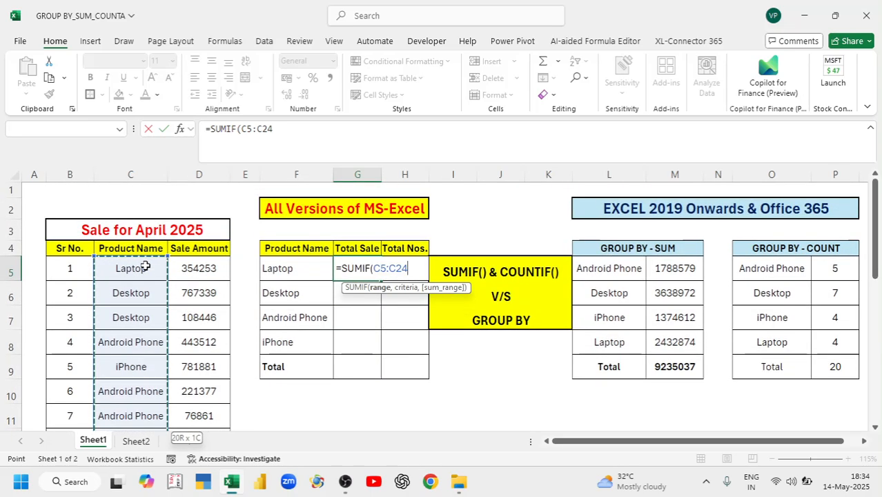
{"action": "type", "text": ","}
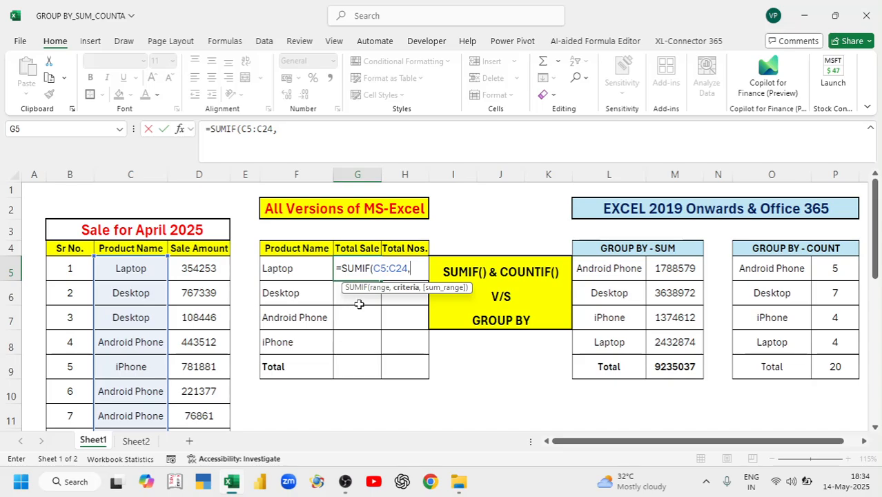
{"action": "left_click", "coordinate": [295, 268]}
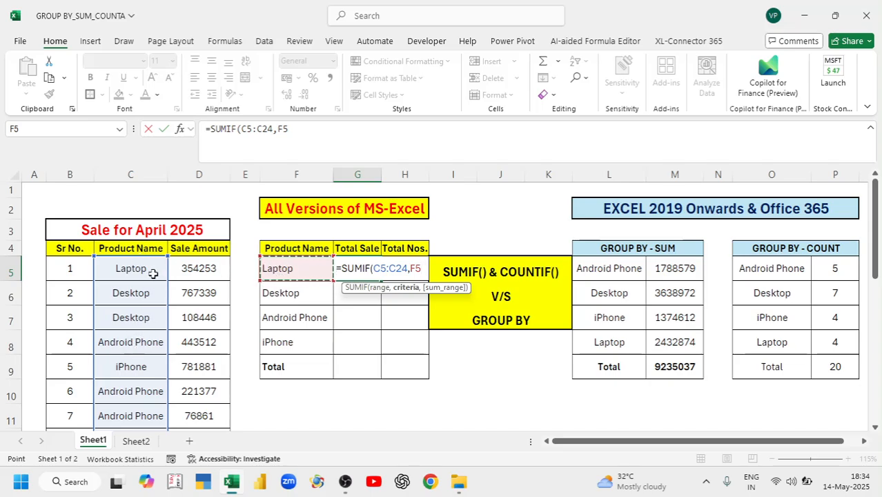
{"action": "type", "text": ","}
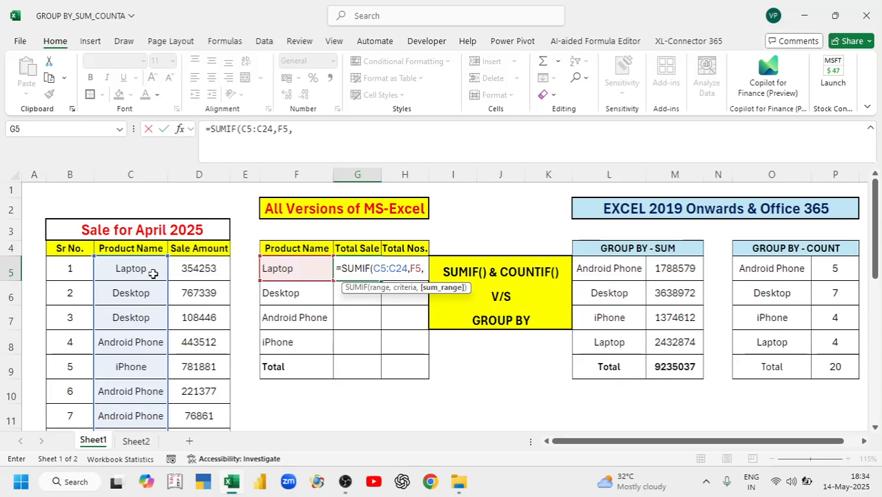
{"action": "left_click", "coordinate": [210, 269]}
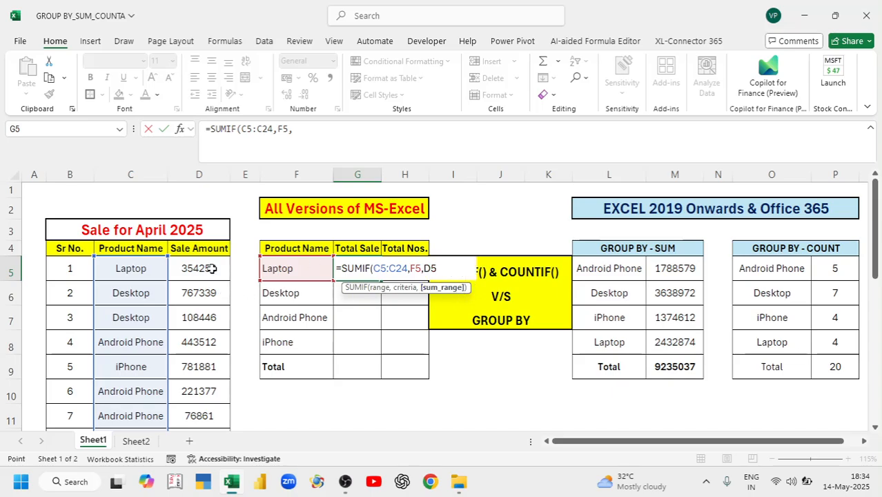
{"action": "key", "text": "ctrl+shift+Down"}
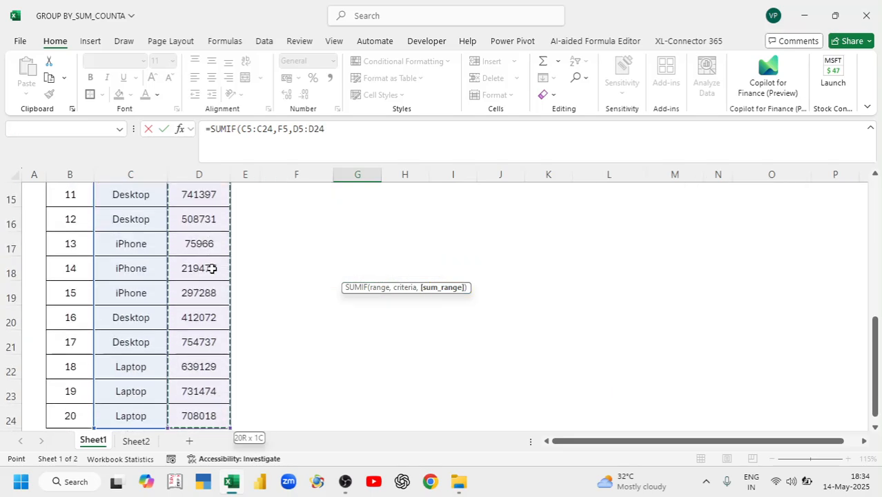
{"action": "scroll", "coordinate": [212, 268], "scroll_direction": "up", "scroll_amount": 5}
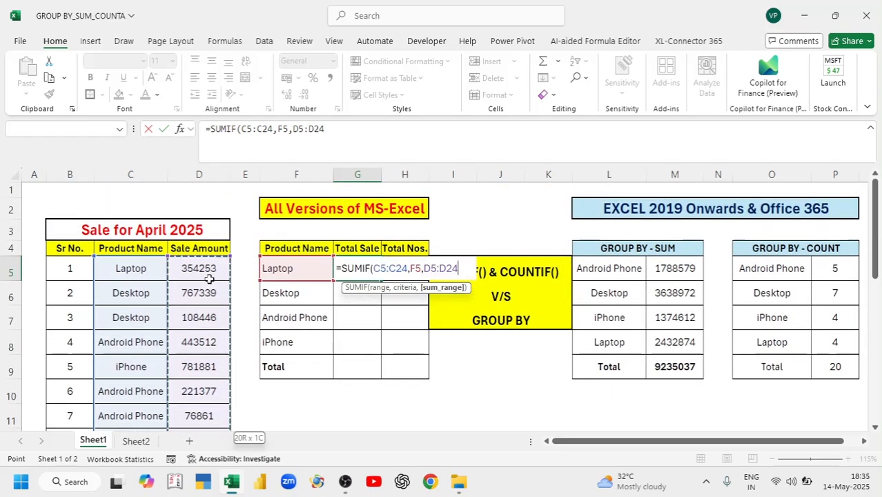
{"action": "type", "text": ")"}
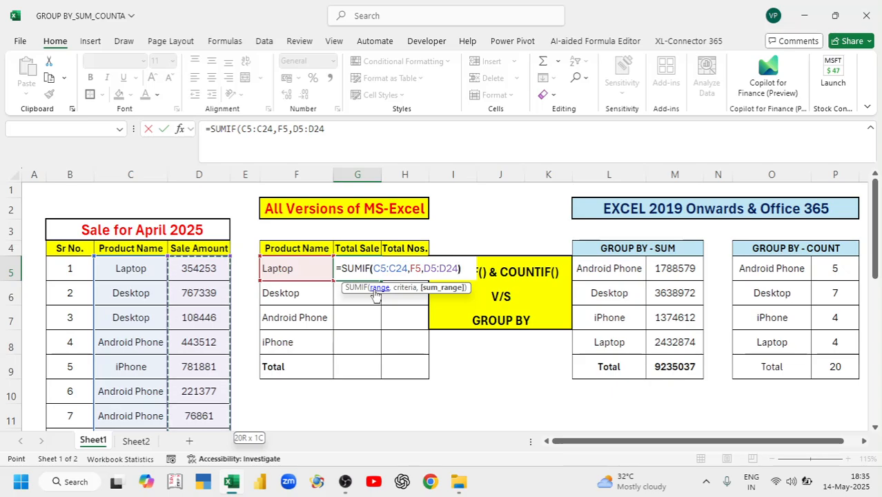
{"action": "key", "text": "Return"}
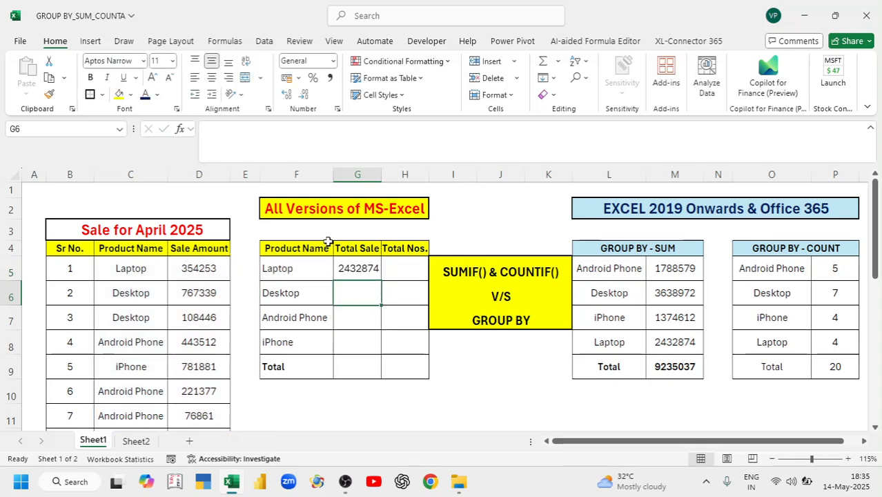
Make the SUMIF ranges absolute as $C$5:$C$24 and $D$5:$D$24, giving 2432874
{"action": "left_click", "coordinate": [362, 273]}
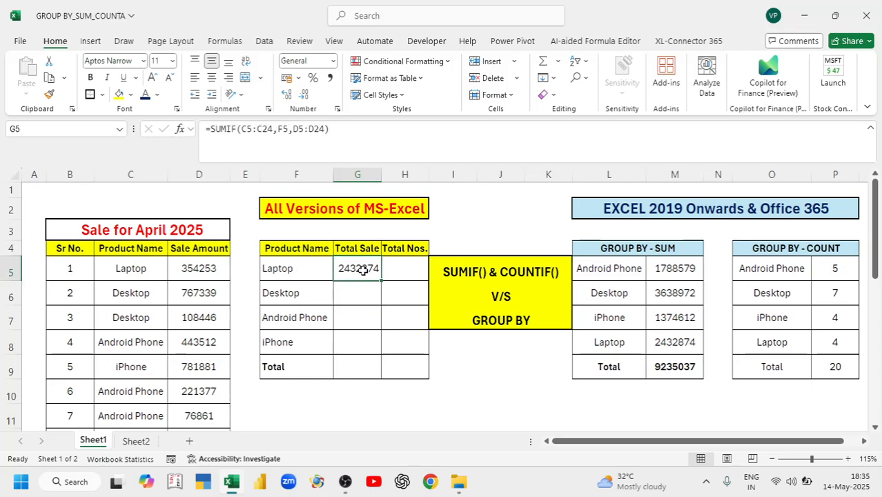
{"action": "double_click", "coordinate": [360, 272]}
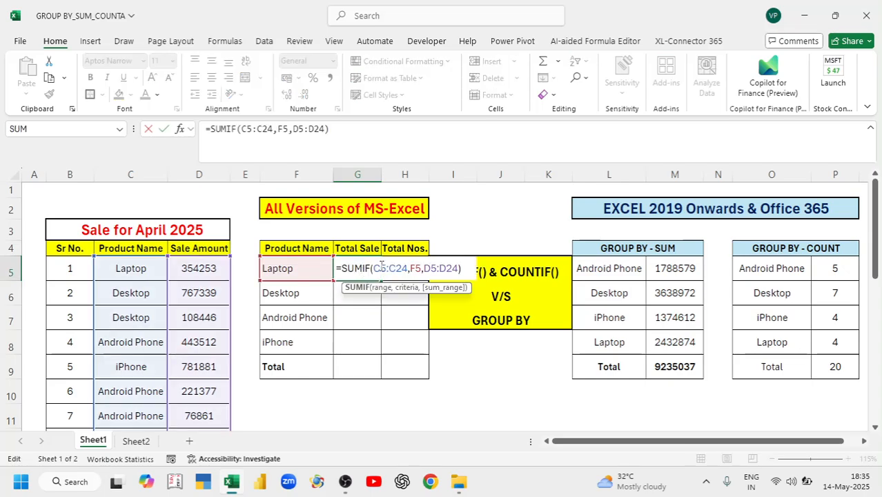
{"action": "left_click_drag", "start_coordinate": [374, 269], "coordinate": [407, 274]}
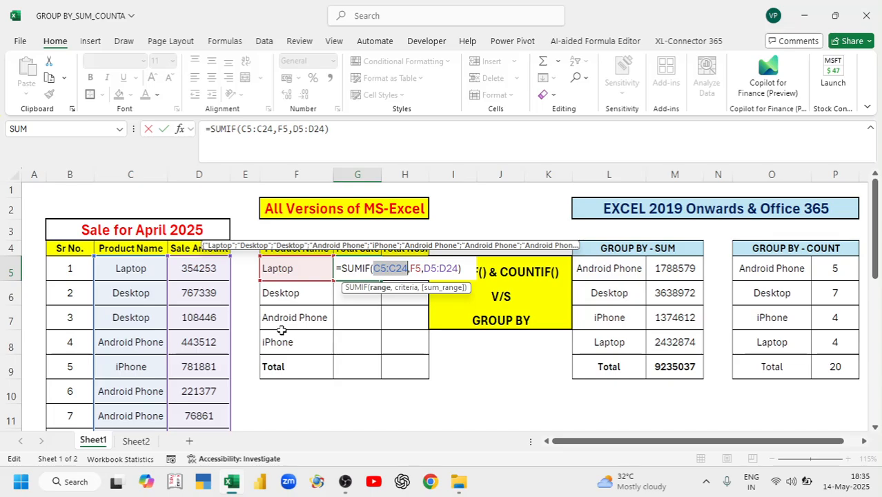
{"action": "key", "text": "F4"}
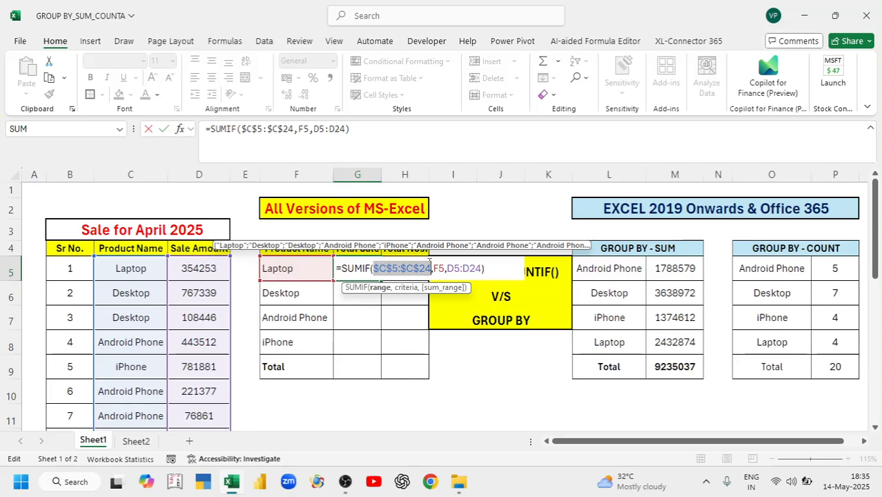
{"action": "left_click_drag", "start_coordinate": [446, 268], "coordinate": [483, 268]}
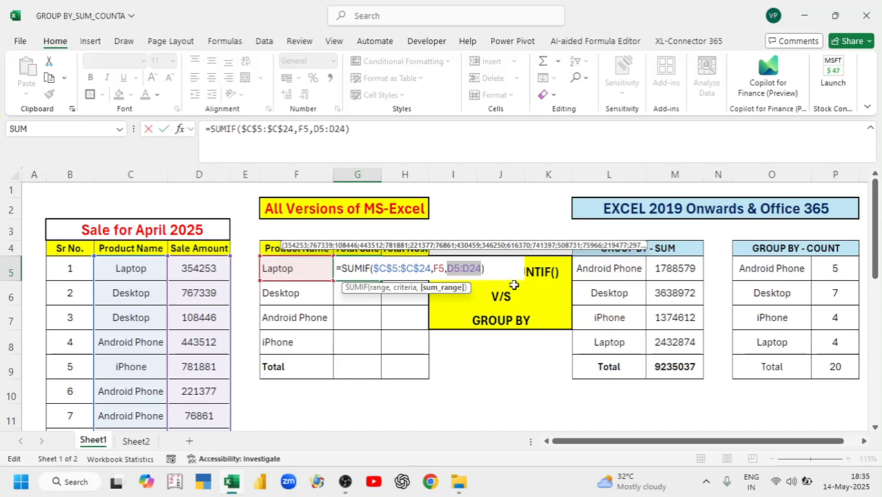
{"action": "key", "text": "F4"}
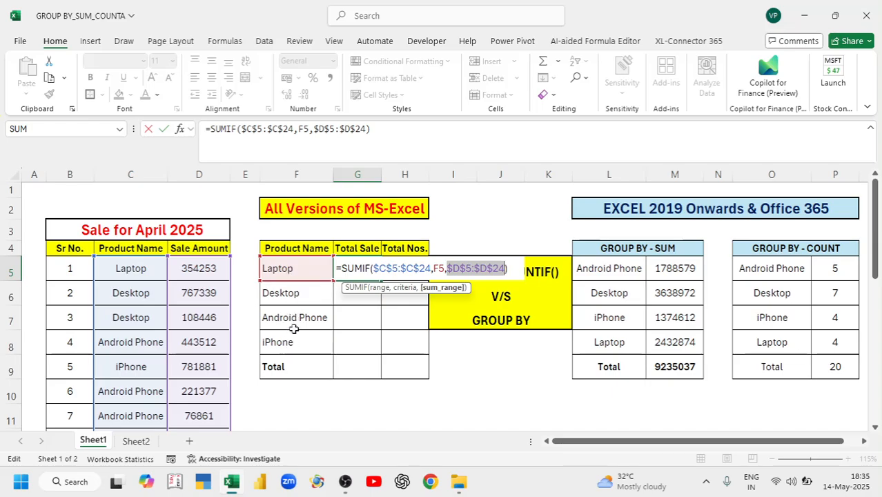
{"action": "key", "text": "Return"}
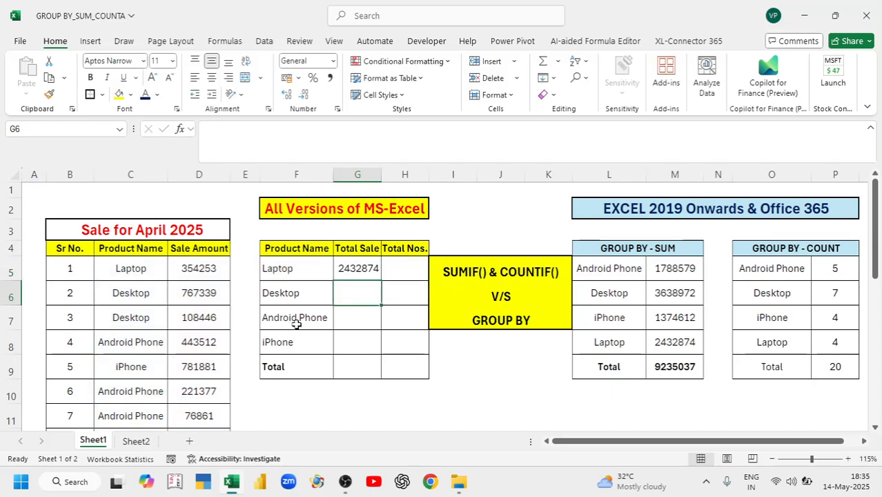
Copy the SUMIF down to G8 and total G5:G8 in G9 with AutoSum, giving 9235037
{"action": "left_click", "coordinate": [362, 271]}
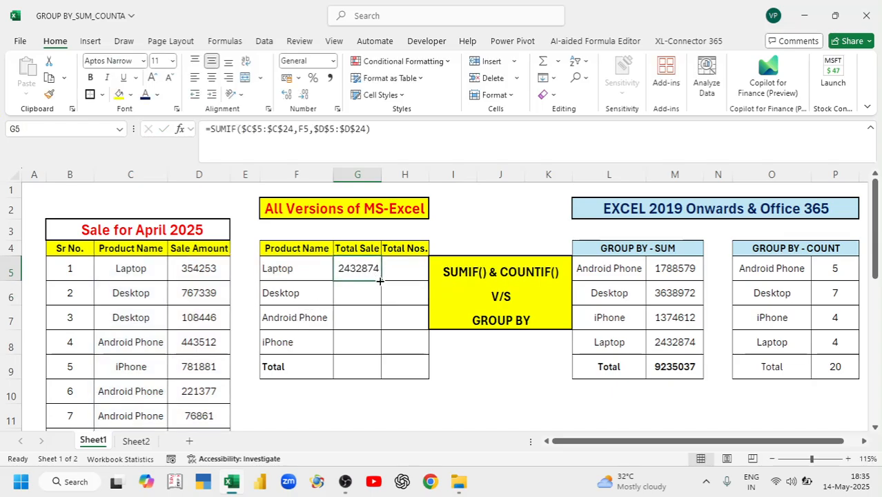
{"action": "left_click_drag", "start_coordinate": [380, 281], "coordinate": [362, 347]}
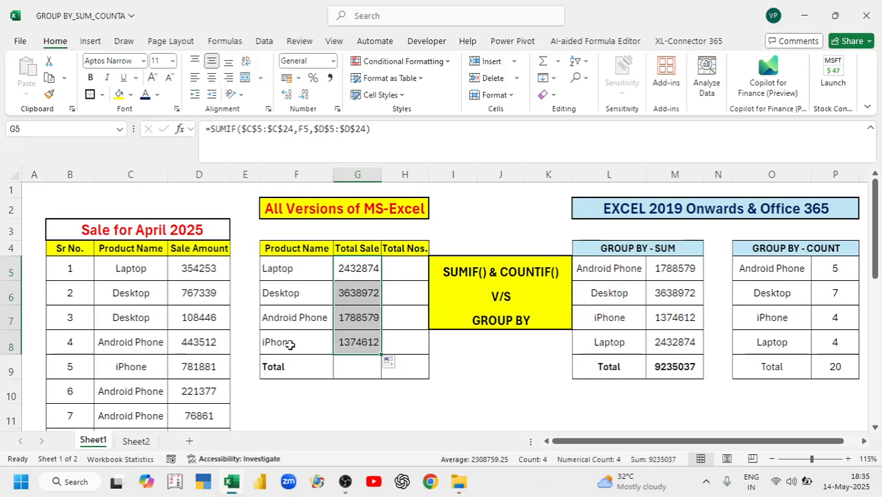
{"action": "left_click", "coordinate": [362, 367]}
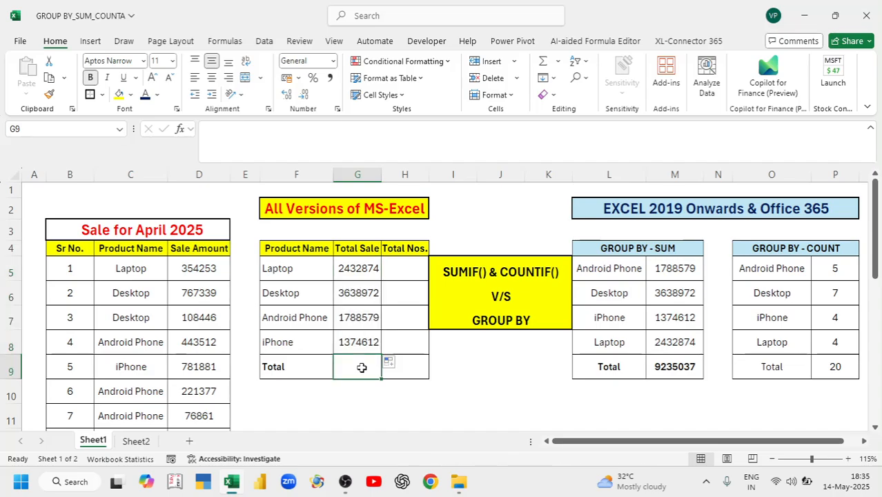
{"action": "key", "text": "alt+equal"}
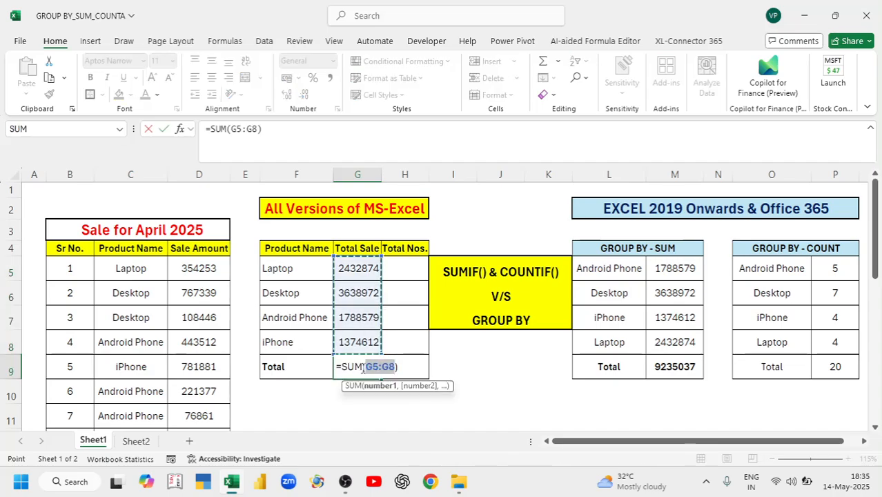
{"action": "key", "text": "Return"}
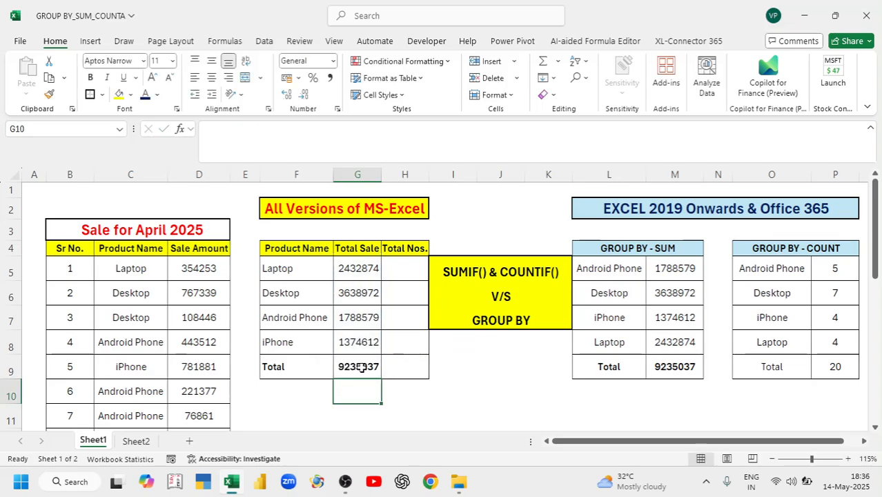
{"action": "left_click", "coordinate": [361, 367]}
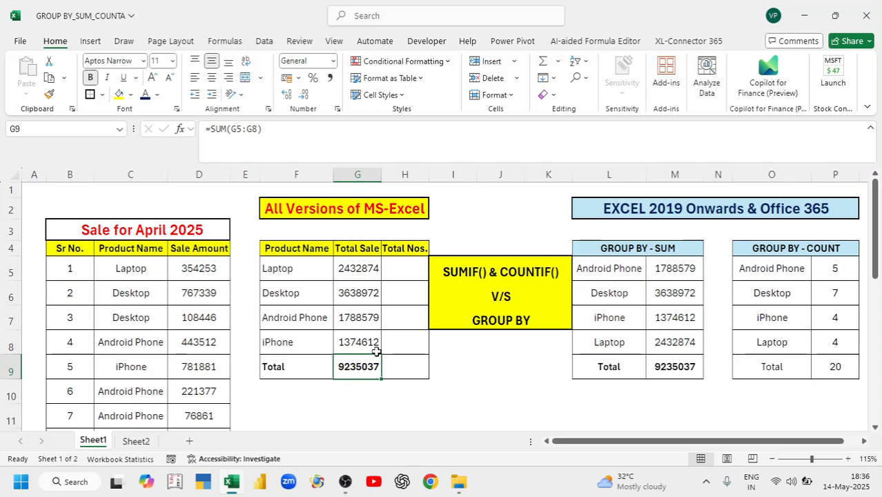
Enter =COUNTIF(C5:C24,F5) in H5 to count Laptop's sales as 4
{"action": "left_click", "coordinate": [407, 266]}
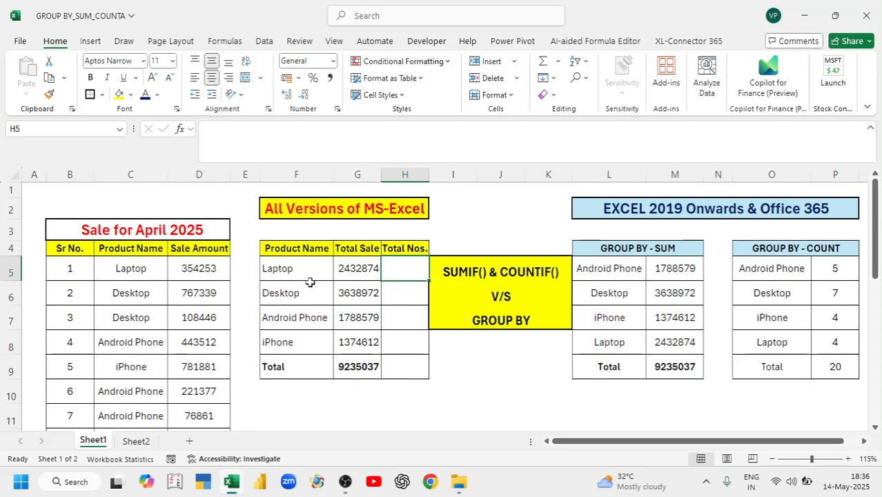
{"action": "type", "text": "=cou"}
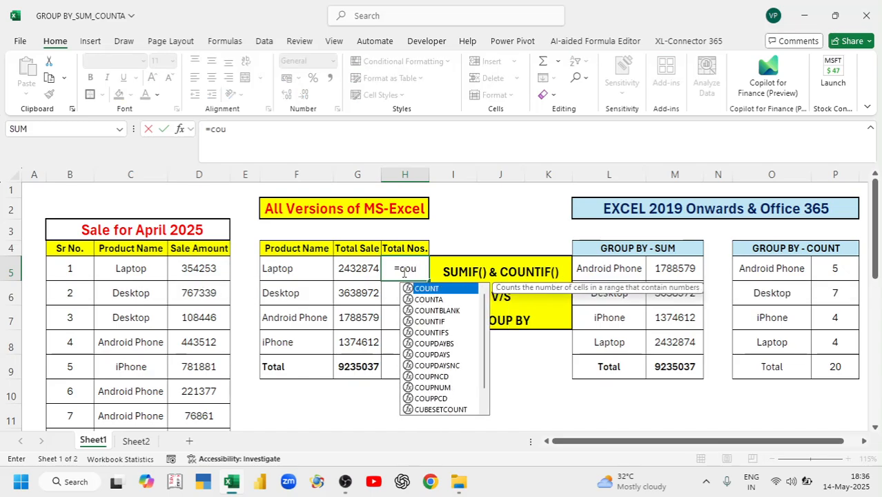
{"action": "type", "text": "ntif"}
{"action": "key", "text": "Tab"}
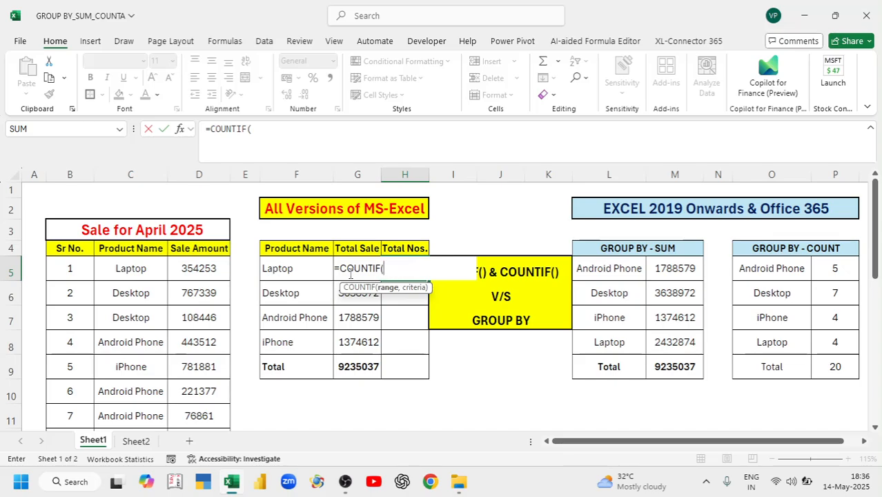
{"action": "left_click", "coordinate": [123, 263]}
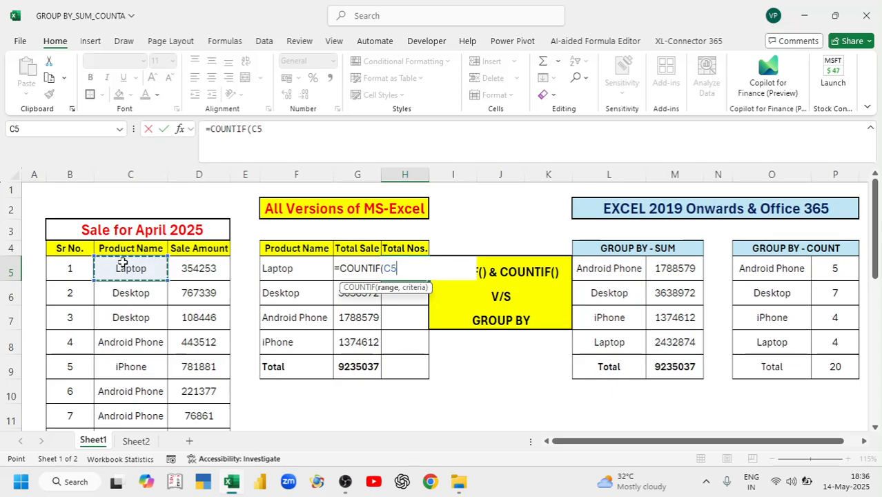
{"action": "key", "text": "ctrl+shift+Down"}
{"action": "scroll", "coordinate": [122, 259], "scroll_direction": "up", "scroll_amount": 5}
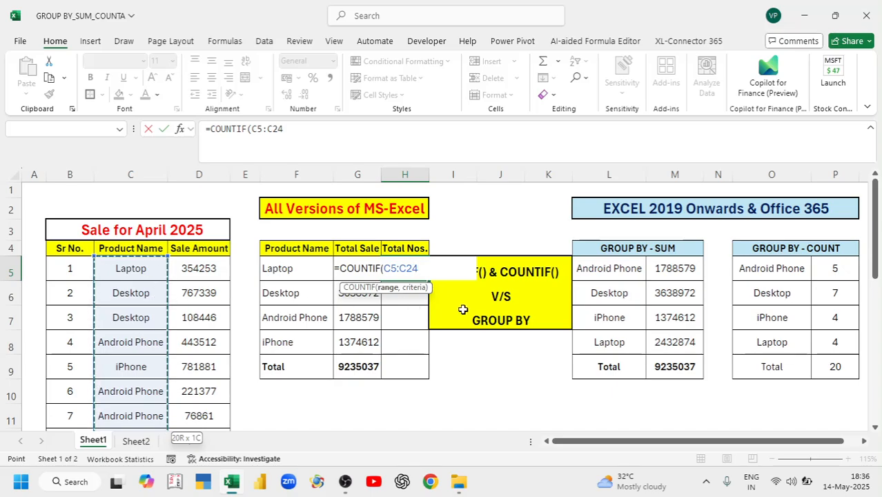
{"action": "type", "text": ","}
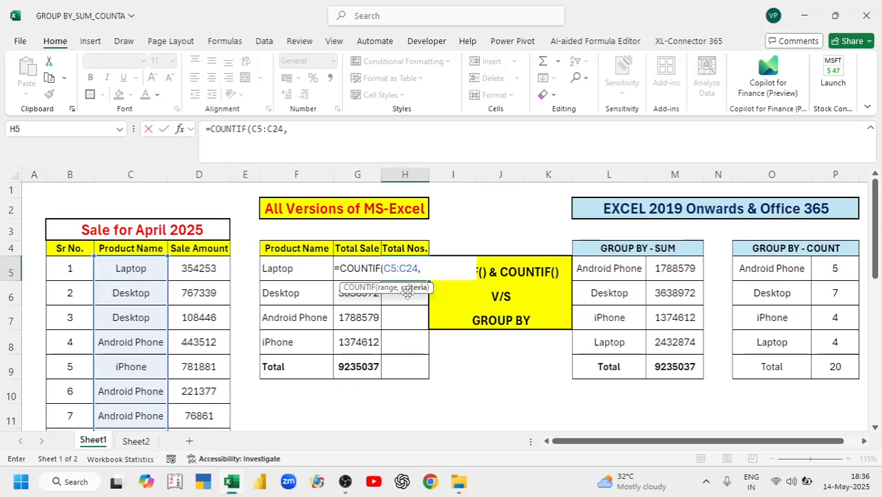
{"action": "left_click", "coordinate": [290, 271]}
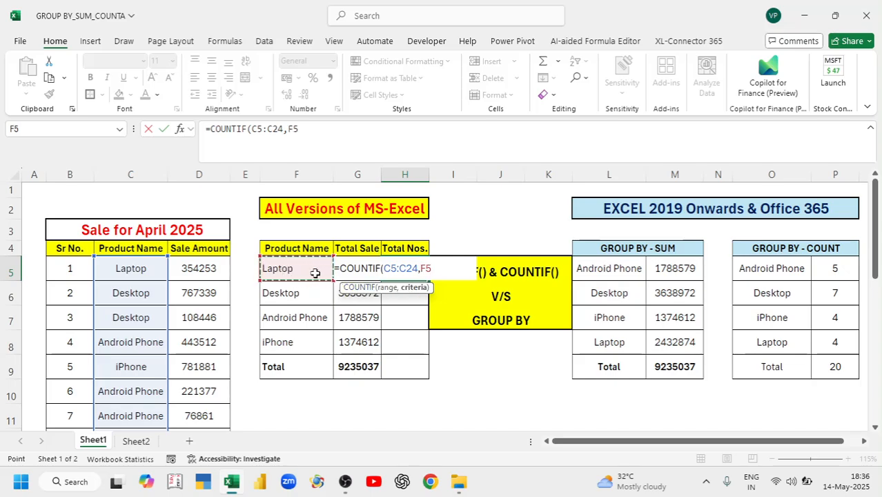
{"action": "type", "text": ")"}
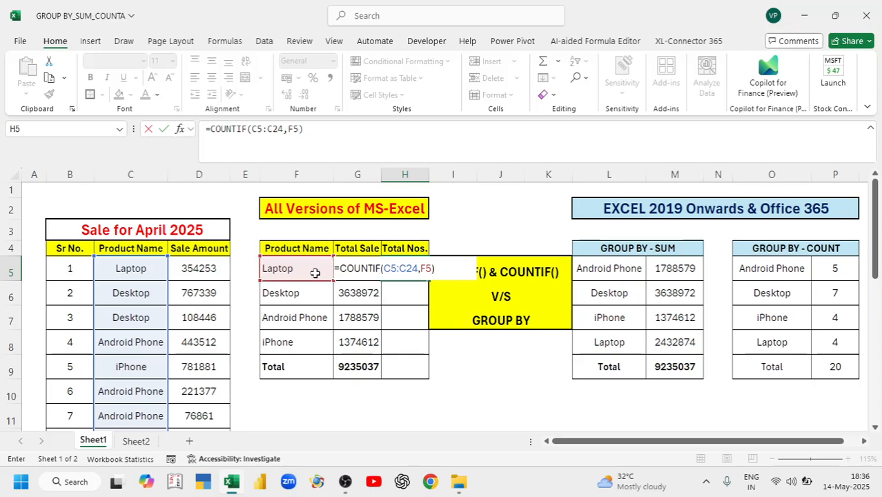
{"action": "key", "text": "Return"}
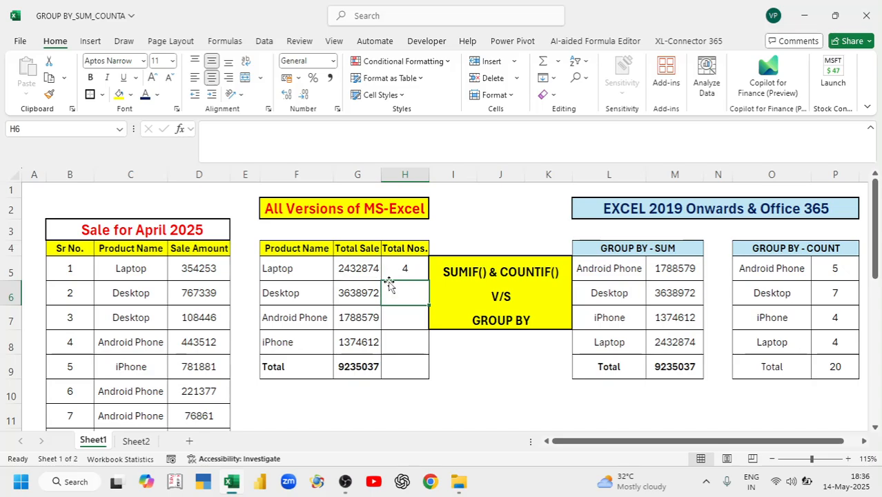
{"action": "left_click", "coordinate": [399, 271]}
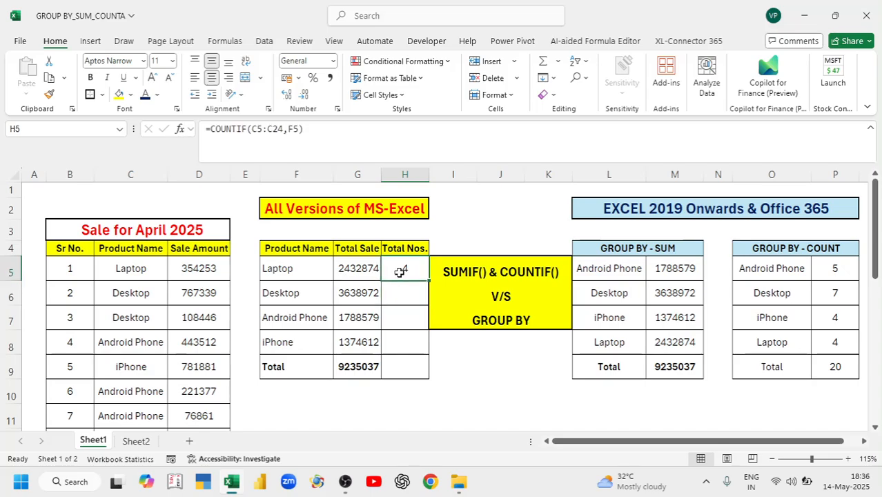
Lock the COUNTIF range in H5 as absolute $C$5:$C$24
{"action": "double_click", "coordinate": [400, 268]}
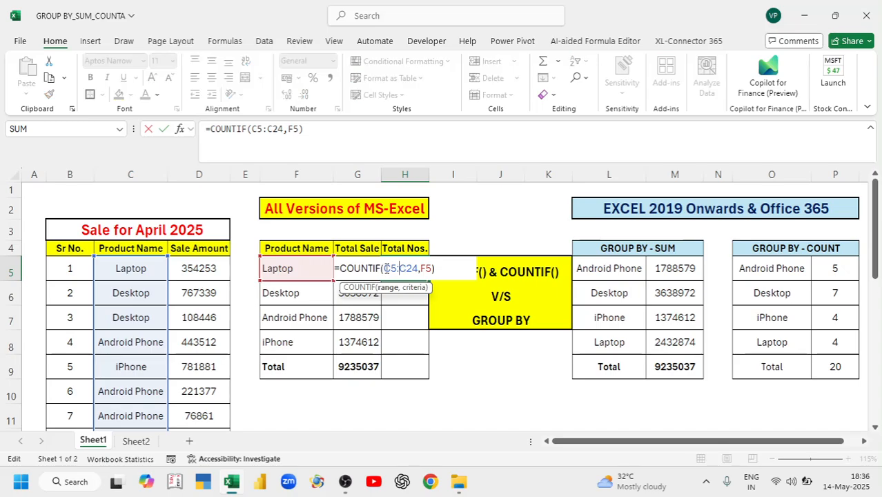
{"action": "left_click_drag", "start_coordinate": [385, 268], "coordinate": [419, 268]}
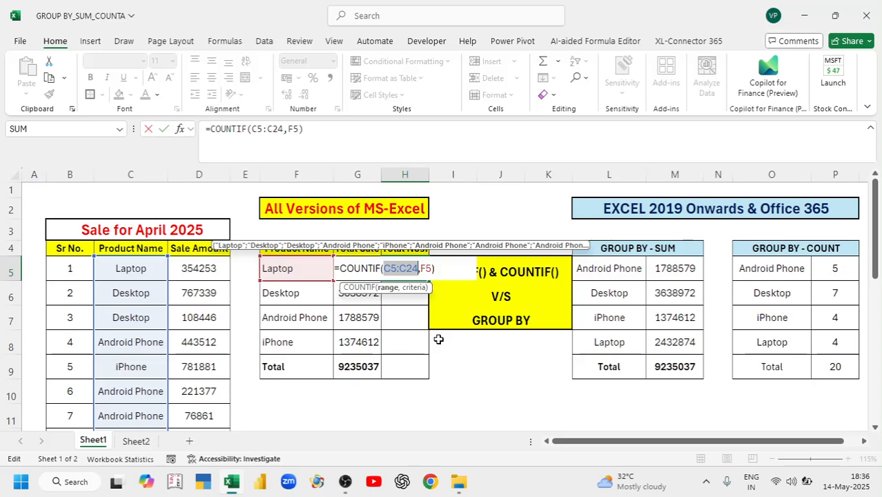
{"action": "key", "text": "F4"}
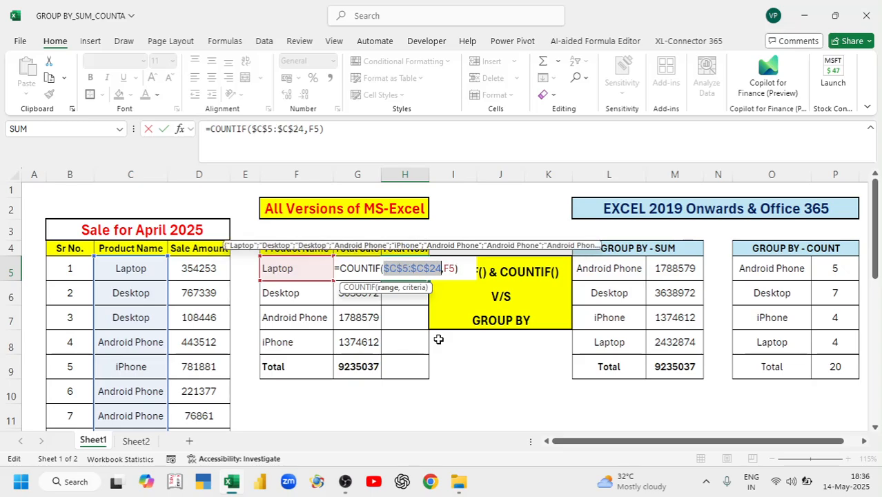
{"action": "key", "text": "Return"}
Copy the count down to H8 (4, 7, 5, 4) and total them in H9 as 20
{"action": "left_click", "coordinate": [415, 266]}
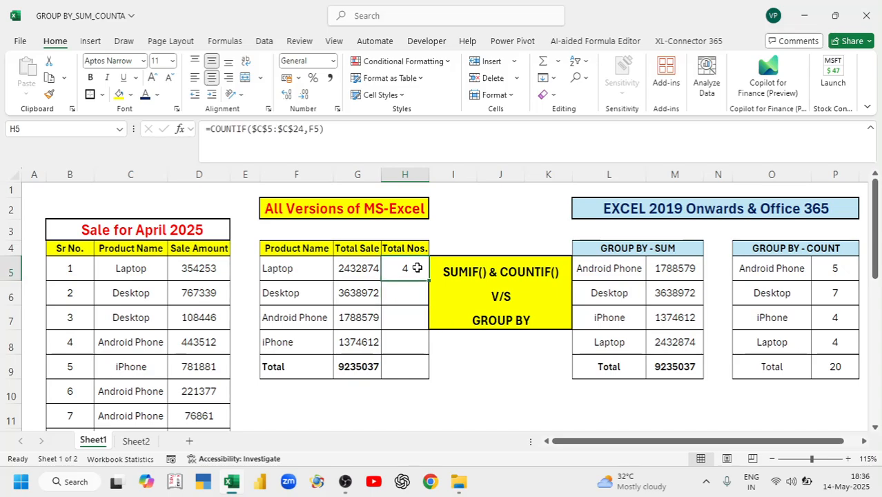
{"action": "left_click_drag", "start_coordinate": [429, 279], "coordinate": [420, 345]}
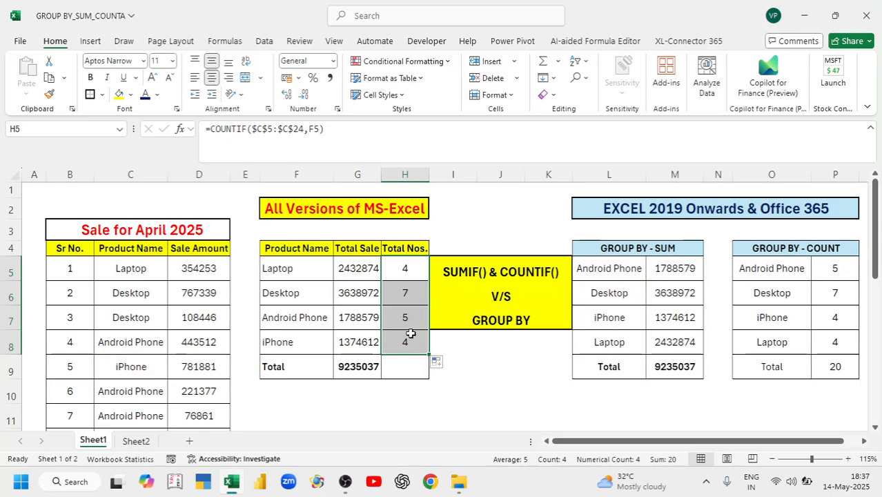
{"action": "left_click", "coordinate": [402, 374]}
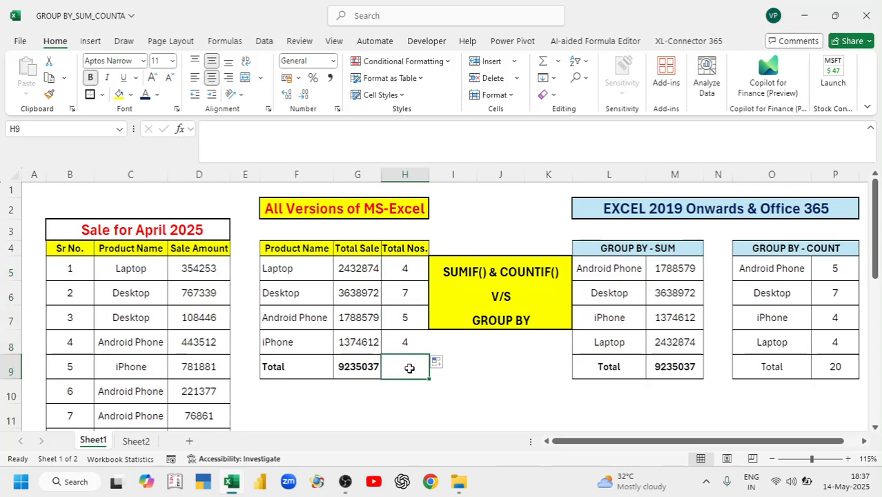
{"action": "key", "text": "alt+equal"}
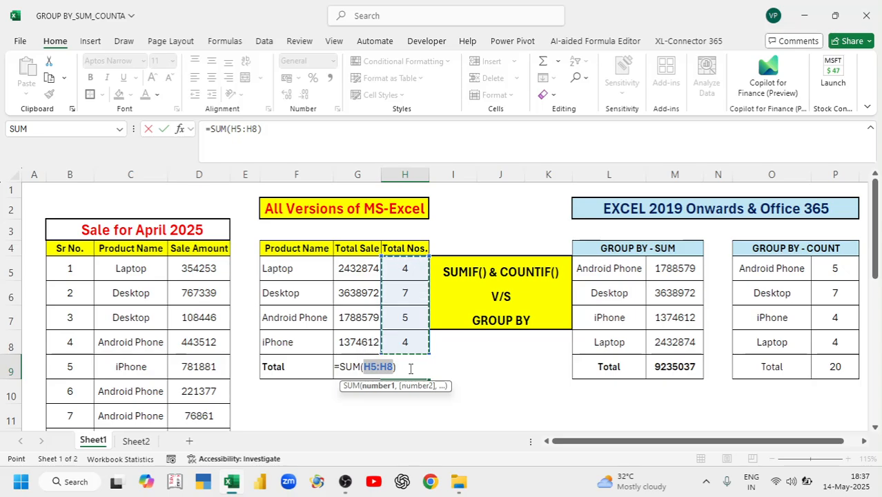
{"action": "key", "text": "Return"}
{"action": "left_click", "coordinate": [84, 286]}
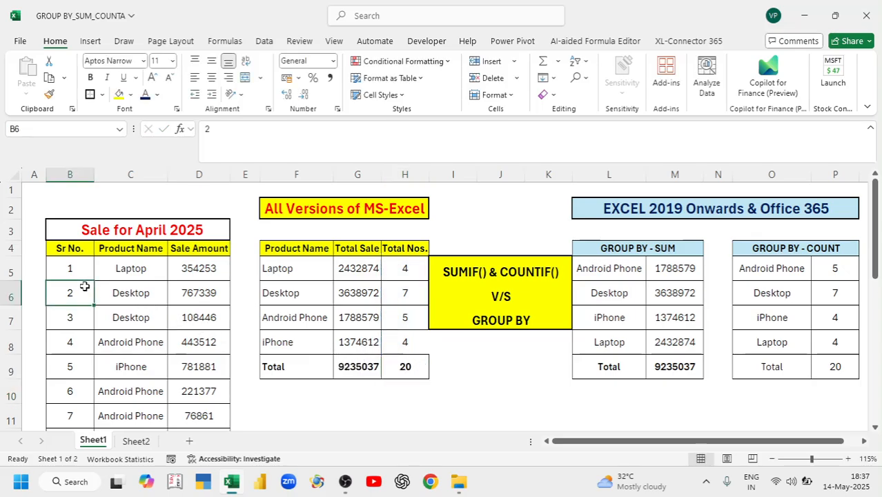
{"action": "key", "text": "ctrl+Down"}
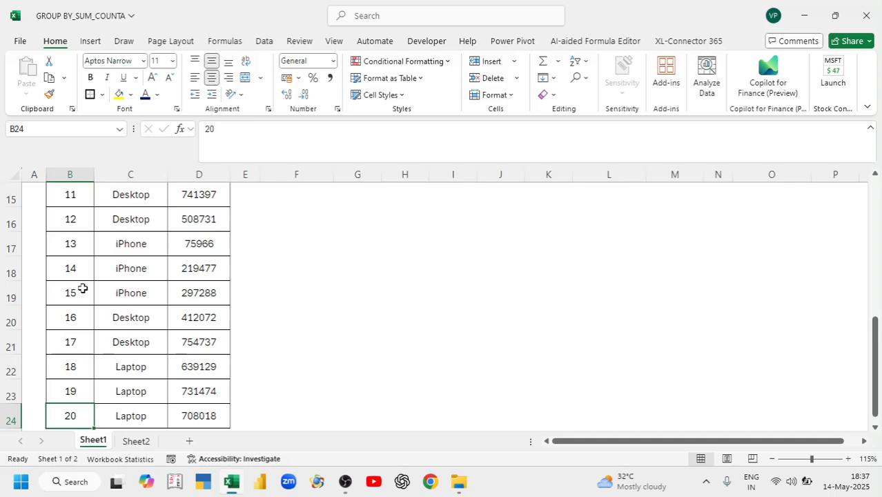
{"action": "key", "text": "Up"}
{"action": "key", "text": "ctrl+Up"}
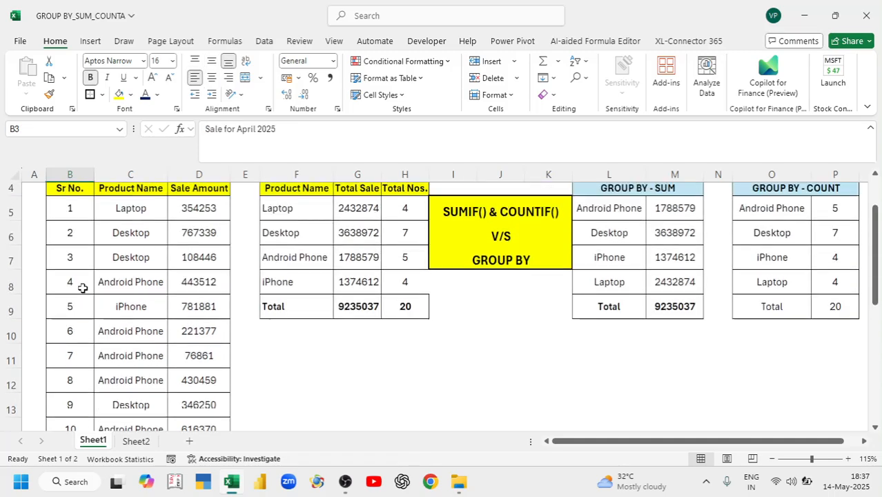
{"action": "key", "text": "Down"}
{"action": "key", "text": "ctrl+Right"}
{"action": "key", "text": "Right"}
{"action": "key", "text": "Down"}
{"action": "key", "text": "Down"}
{"action": "key", "text": "Down"}
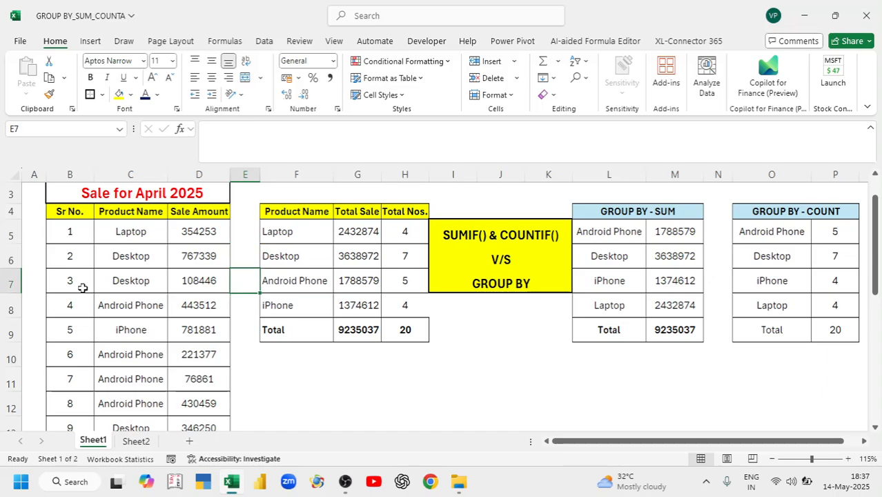
{"action": "left_click", "coordinate": [306, 214]}
{"action": "left_click_drag", "start_coordinate": [306, 214], "coordinate": [398, 323]}
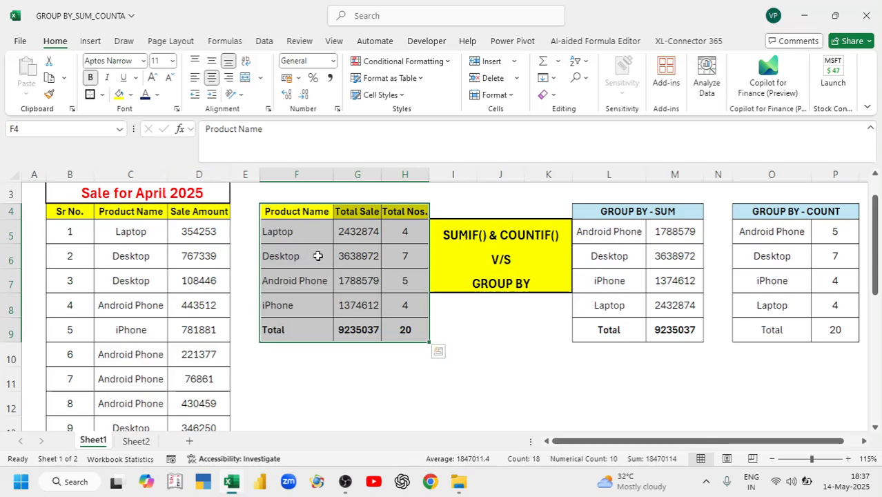
{"action": "left_click", "coordinate": [364, 283]}
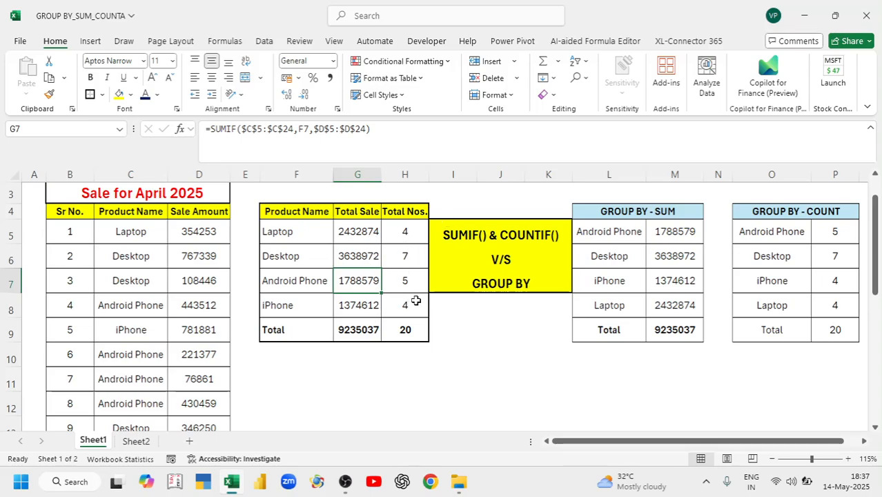
{"action": "left_click_drag", "start_coordinate": [277, 213], "coordinate": [406, 332]}
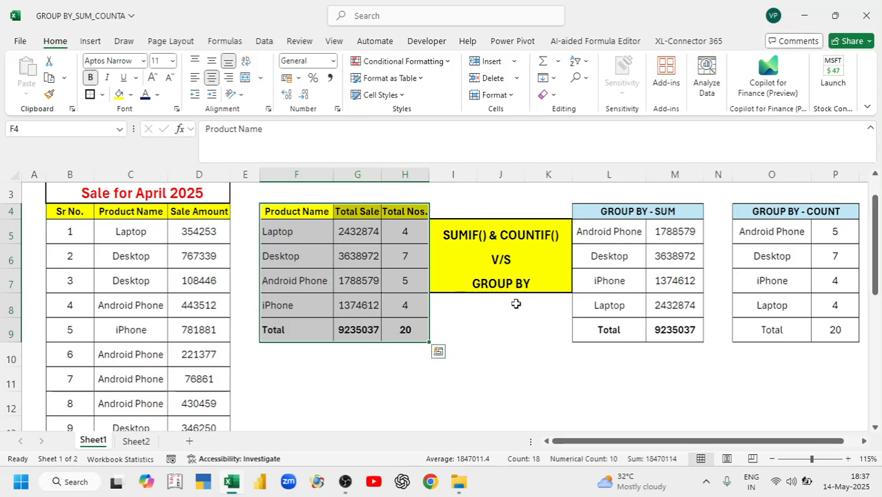
{"action": "left_click", "coordinate": [356, 236]}
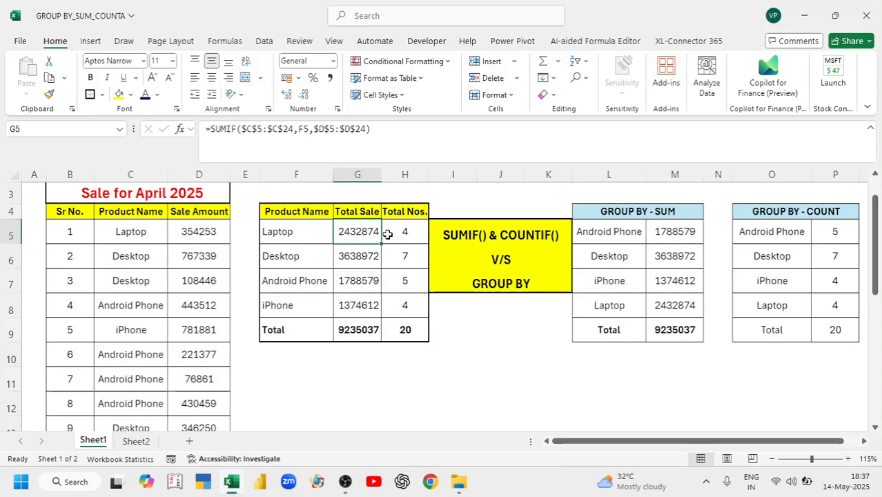
{"action": "left_click", "coordinate": [356, 173]}
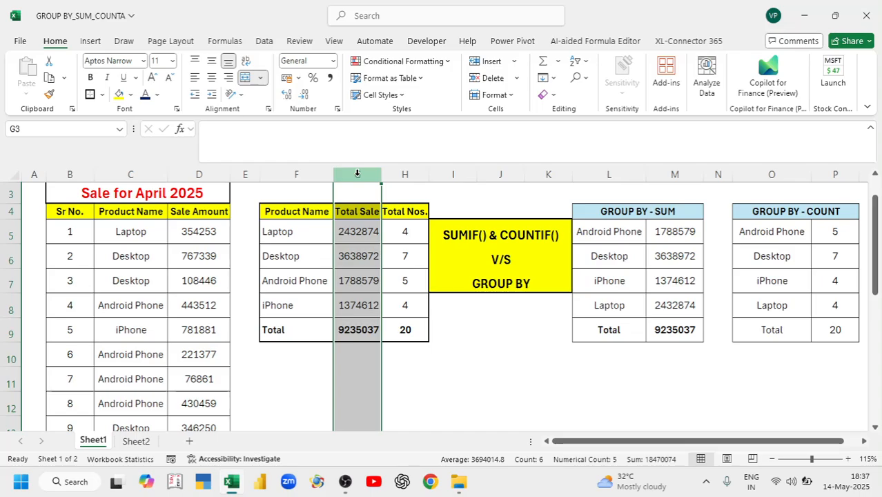
Delete the results in L5:M9 of the GROUP BY - SUM table
{"action": "left_click_drag", "start_coordinate": [607, 233], "coordinate": [675, 328]}
{"action": "key", "text": "Delete"}
{"action": "left_click", "coordinate": [620, 235]}
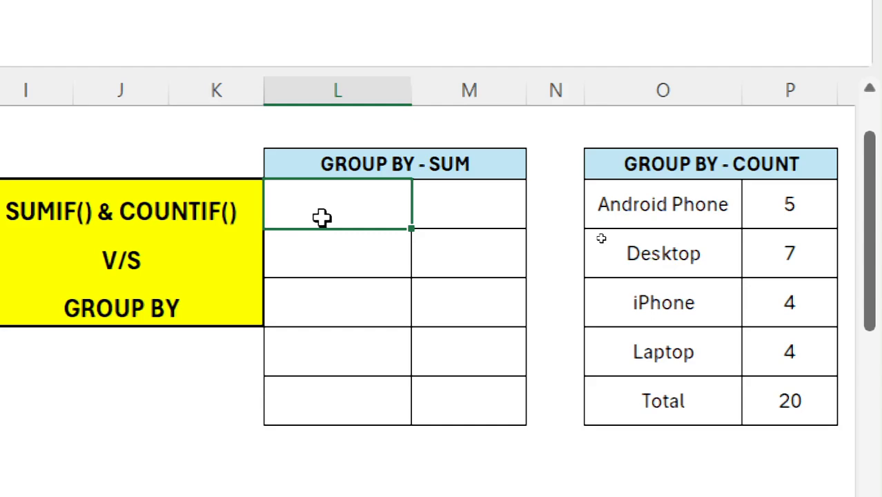
Start =GROUPBY( in L5 by typing =GROUP and accepting the autocomplete suggestion
{"action": "type", "text": "=g"}
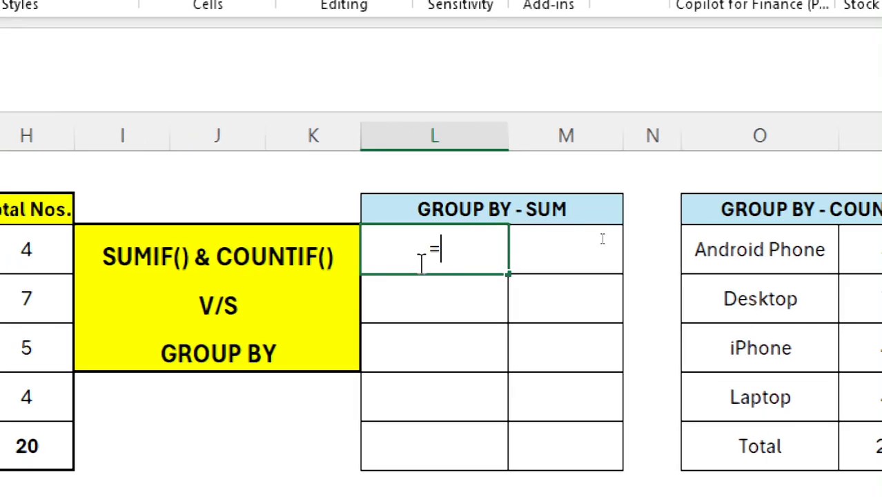
{"action": "type", "text": "RO"}
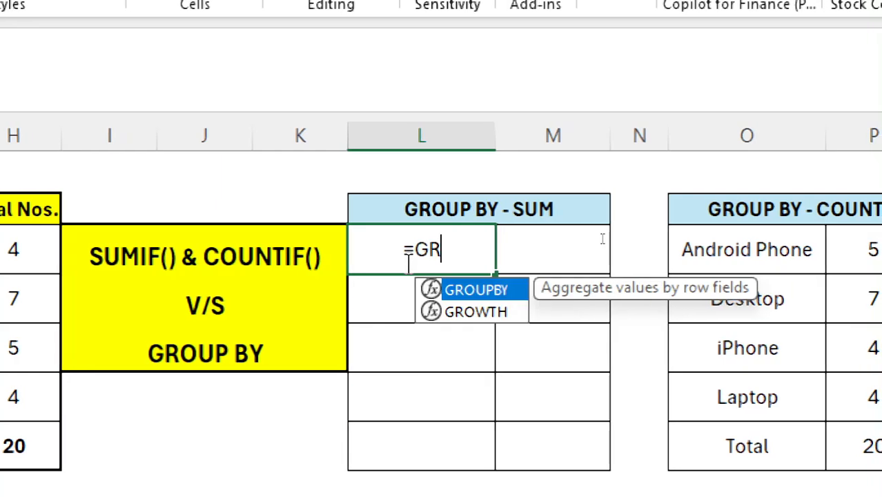
{"action": "type", "text": "UP"}
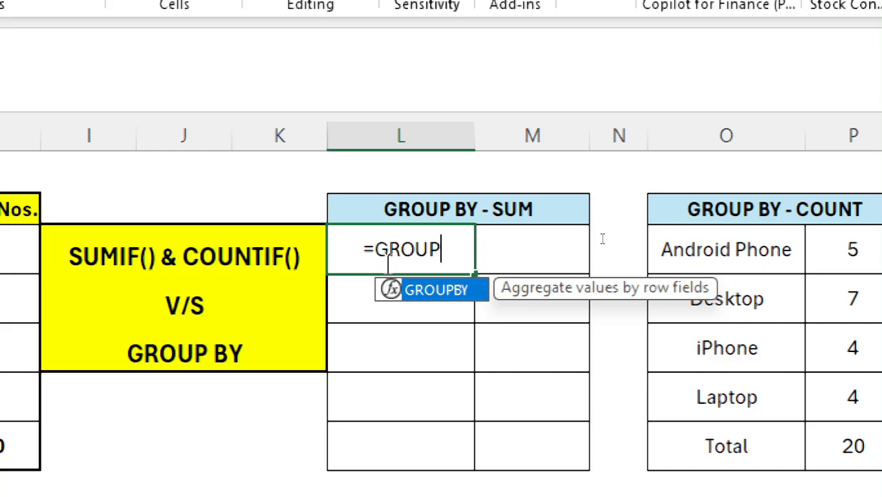
{"action": "key", "text": "Tab"}
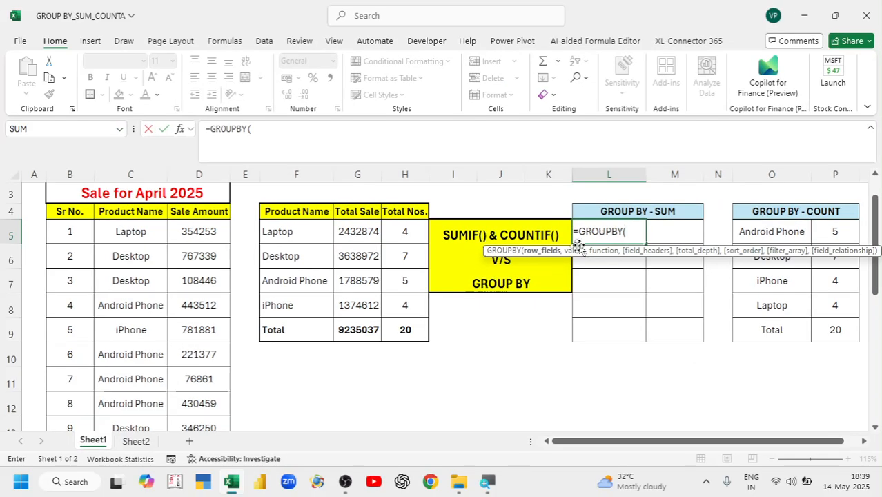
Give GROUPBY the product names C5:C24, sale amounts D5:D24 and the SUM function
{"action": "left_click", "coordinate": [118, 229]}
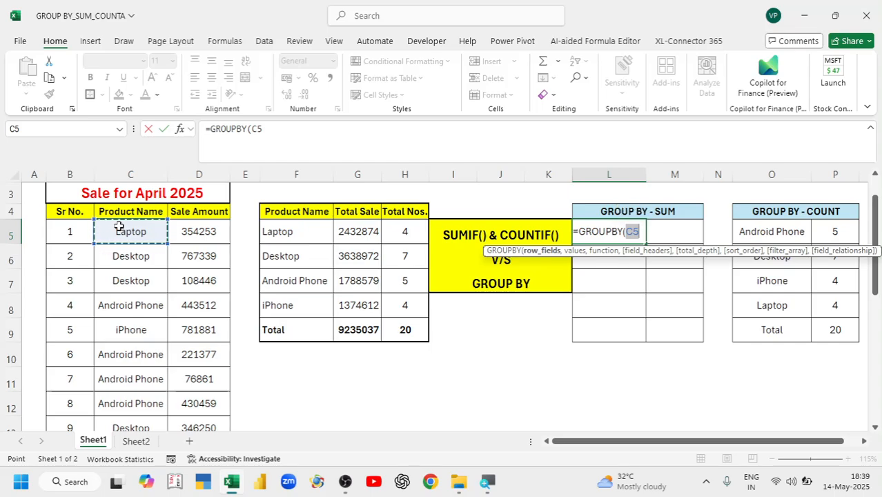
{"action": "key", "text": "ctrl+shift+Down"}
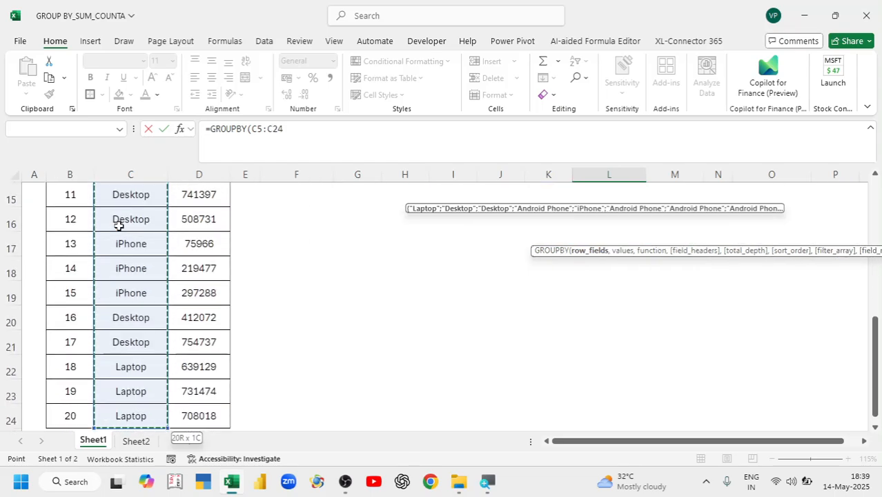
{"action": "scroll", "coordinate": [531, 329], "scroll_direction": "up", "scroll_amount": 5}
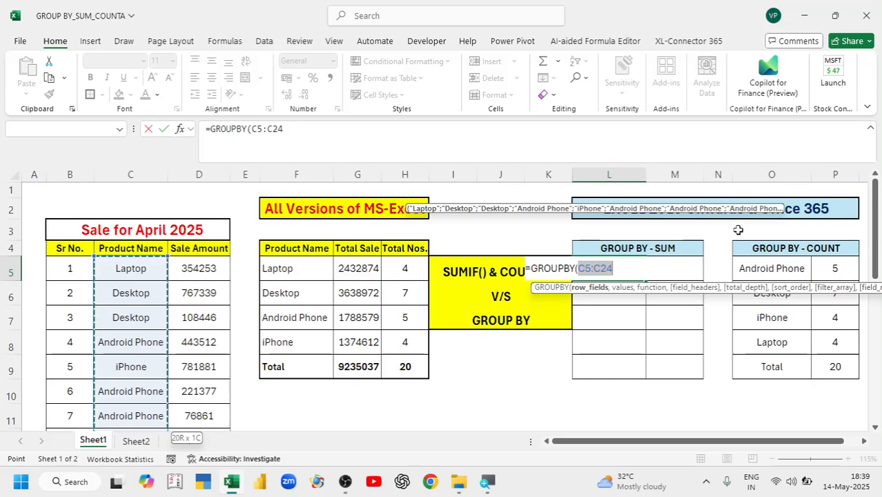
{"action": "type", "text": ","}
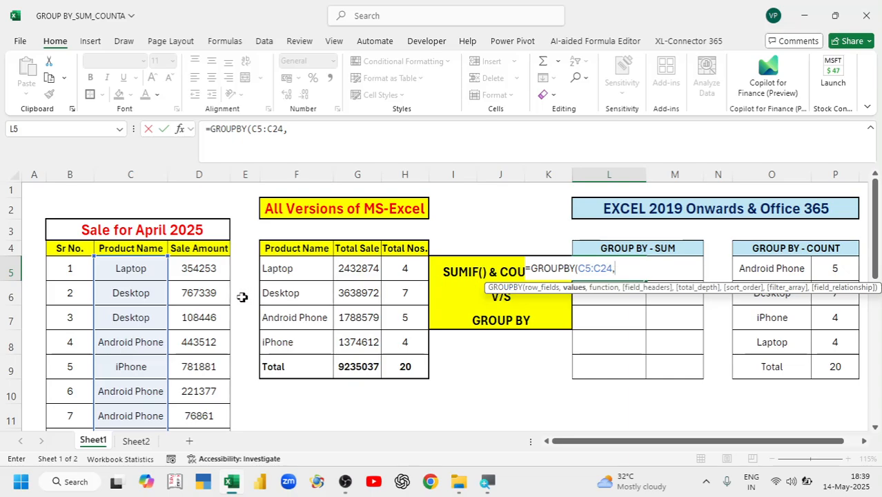
{"action": "left_click", "coordinate": [204, 266]}
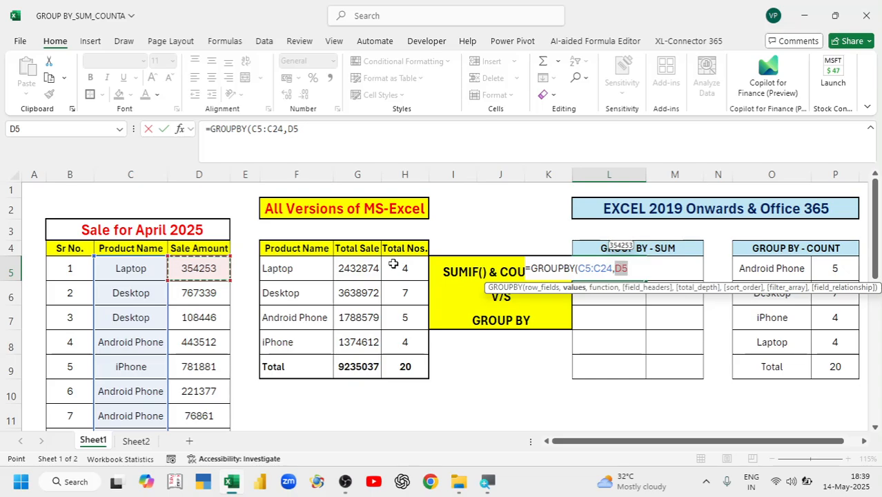
{"action": "key", "text": "ctrl+shift+Down"}
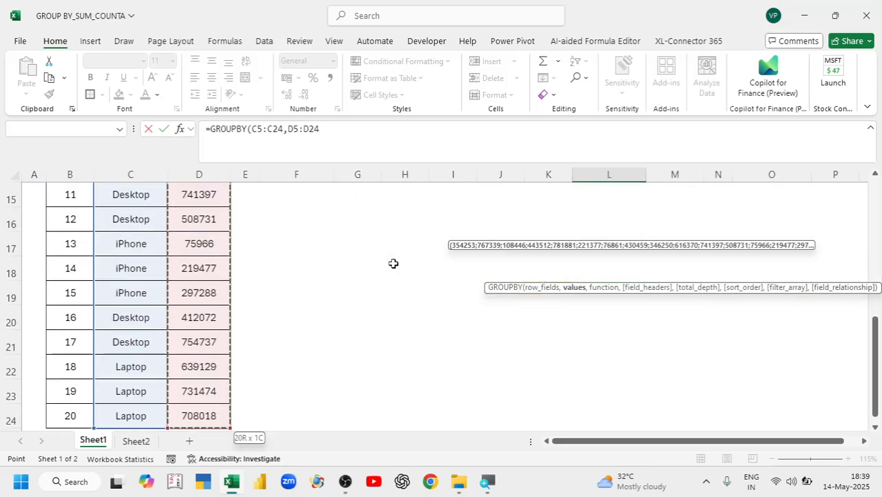
{"action": "key", "text": "ctrl+BackSpace"}
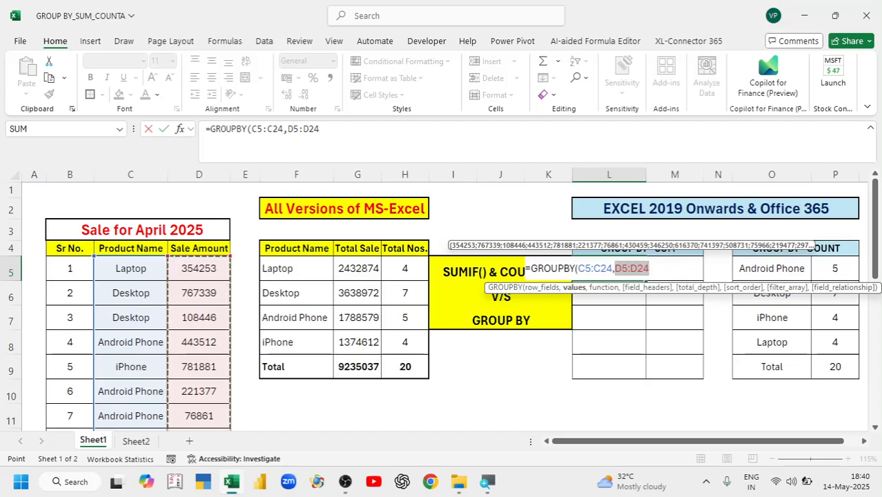
{"action": "type", "text": ","}
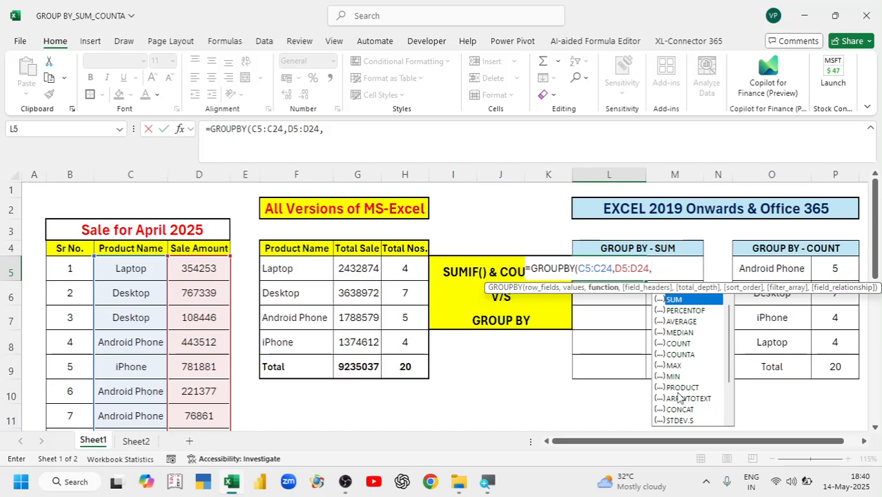
{"action": "type", "text": "SUM"}
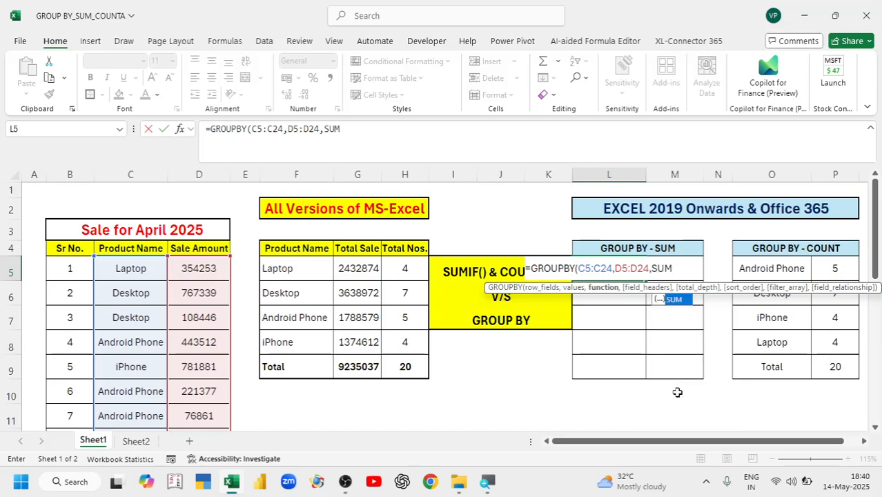
{"action": "type", "text": ")"}
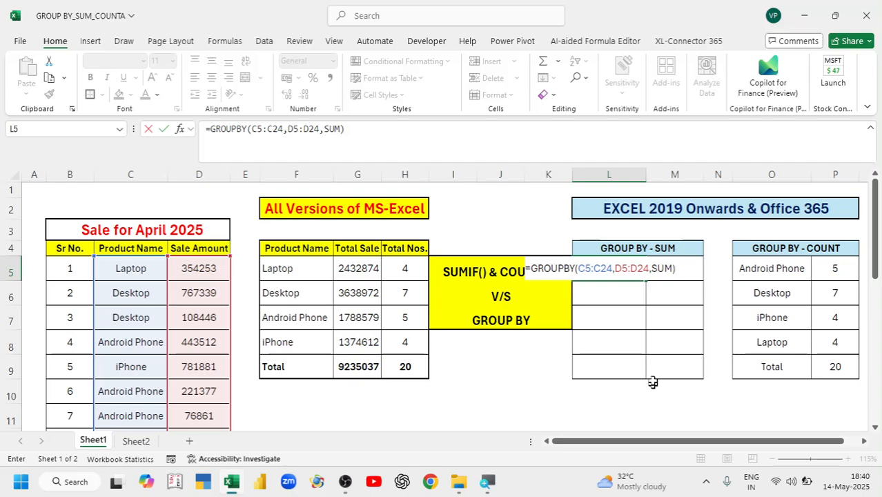
Complete =GROUPBY(C5:C24,D5:D24,SUM) in L5 so per-product sales totals spill, totalling 9235037
{"action": "left_click", "coordinate": [593, 268]}
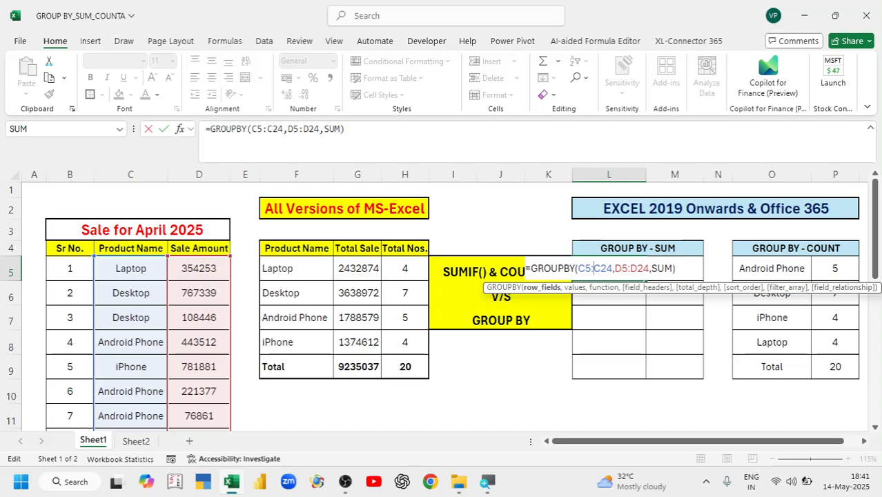
{"action": "key", "text": "Return"}
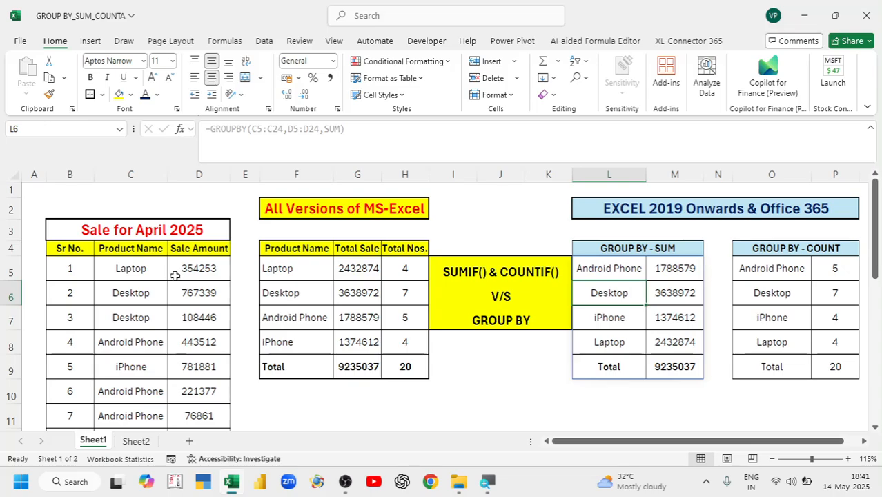
{"action": "left_click_drag", "start_coordinate": [611, 269], "coordinate": [598, 342]}
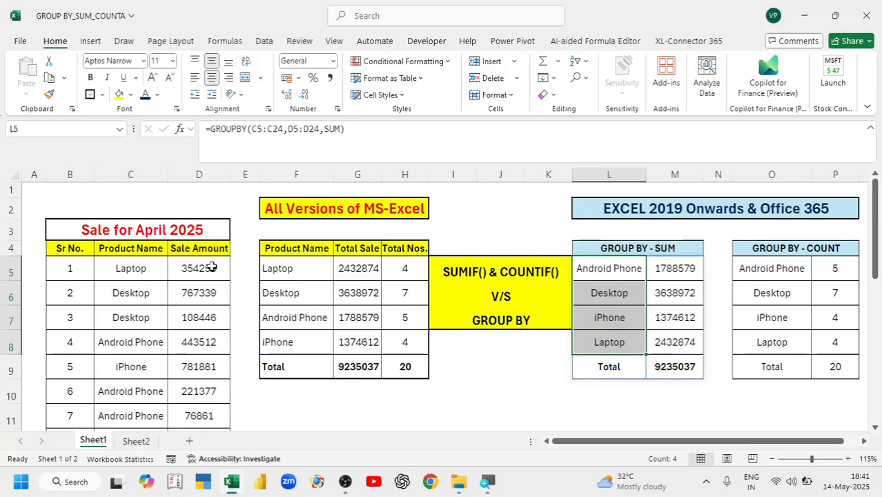
{"action": "left_click_drag", "start_coordinate": [210, 269], "coordinate": [215, 359]}
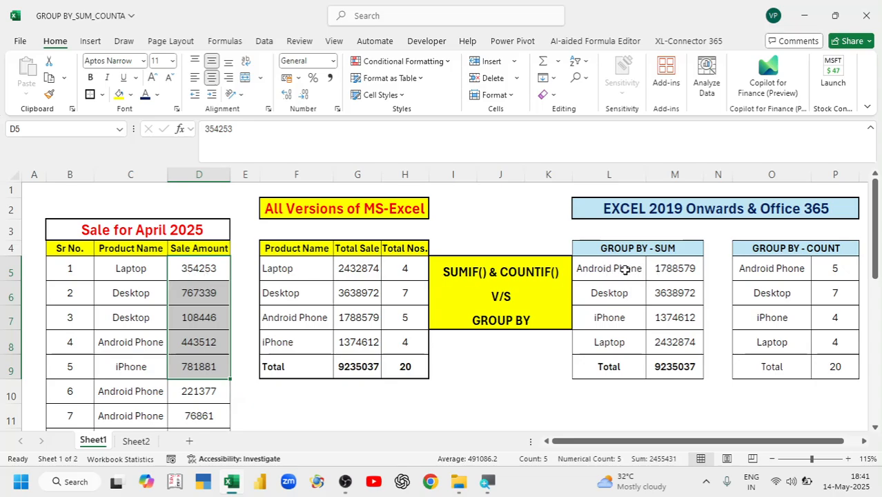
{"action": "left_click", "coordinate": [681, 274]}
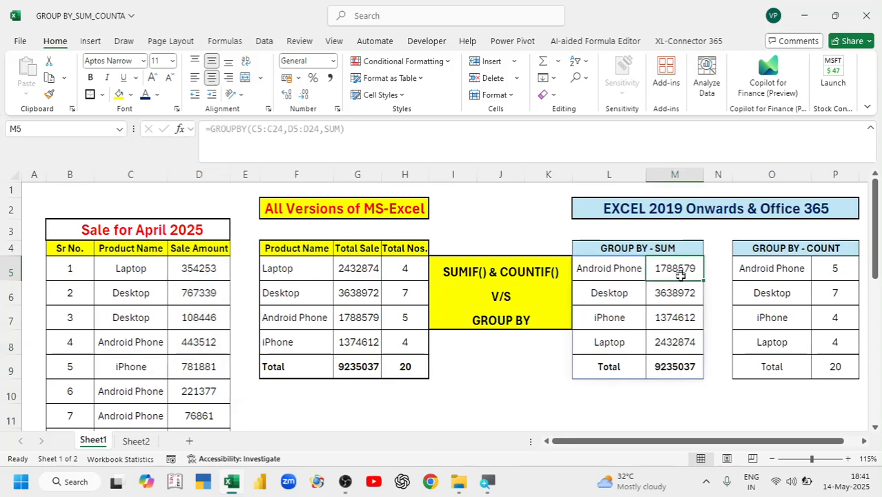
{"action": "left_click_drag", "start_coordinate": [680, 275], "coordinate": [668, 338]}
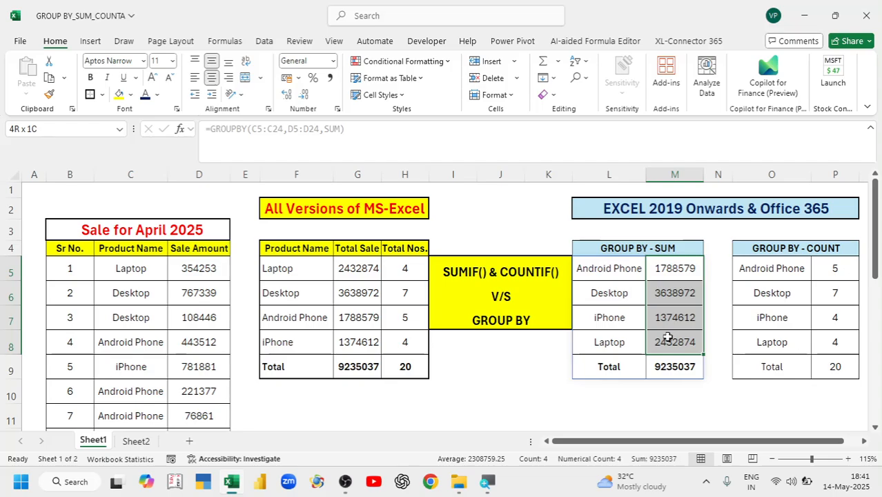
{"action": "left_click", "coordinate": [598, 367]}
{"action": "left_click", "coordinate": [696, 366]}
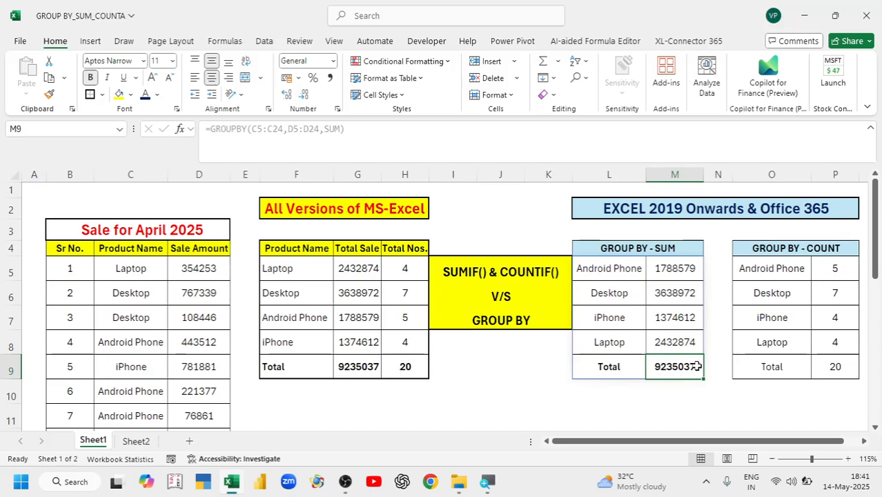
{"action": "left_click", "coordinate": [293, 273]}
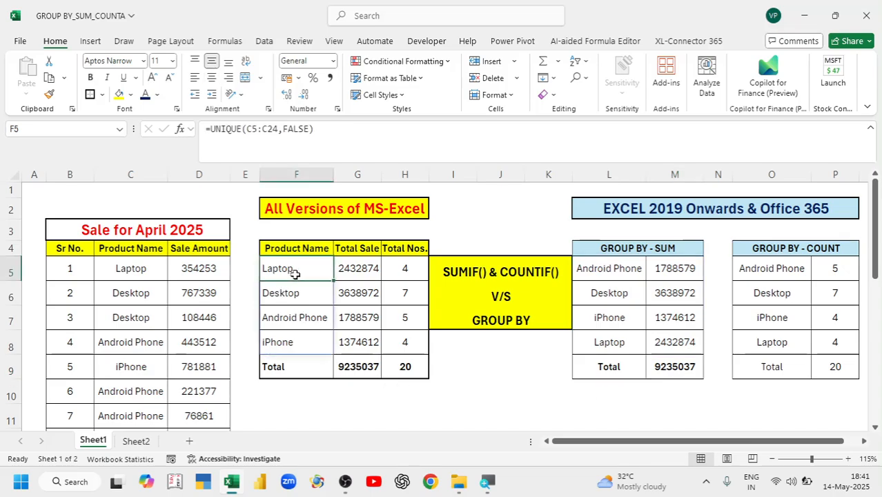
{"action": "double_click", "coordinate": [296, 275]}
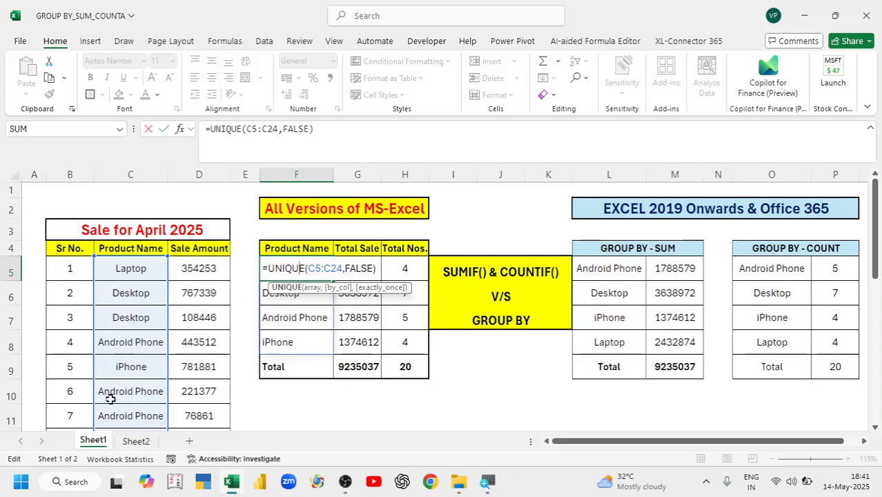
{"action": "key", "text": "Escape"}
{"action": "double_click", "coordinate": [352, 268]}
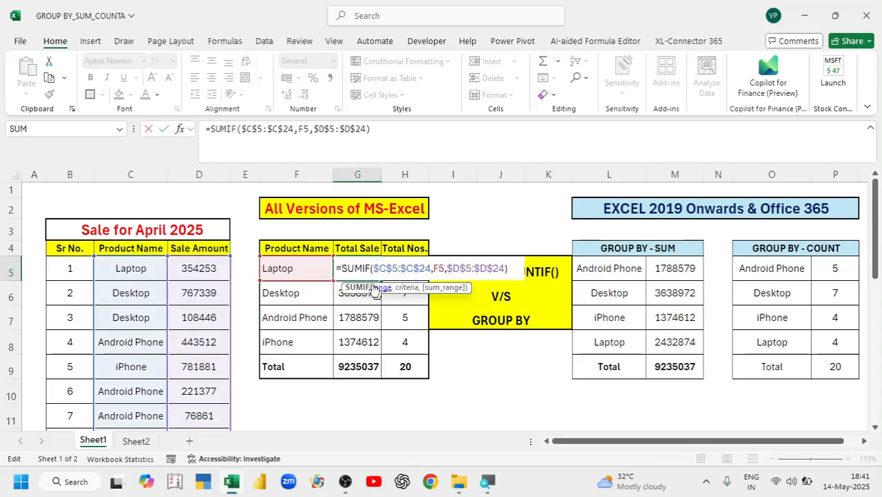
{"action": "key", "text": "Escape"}
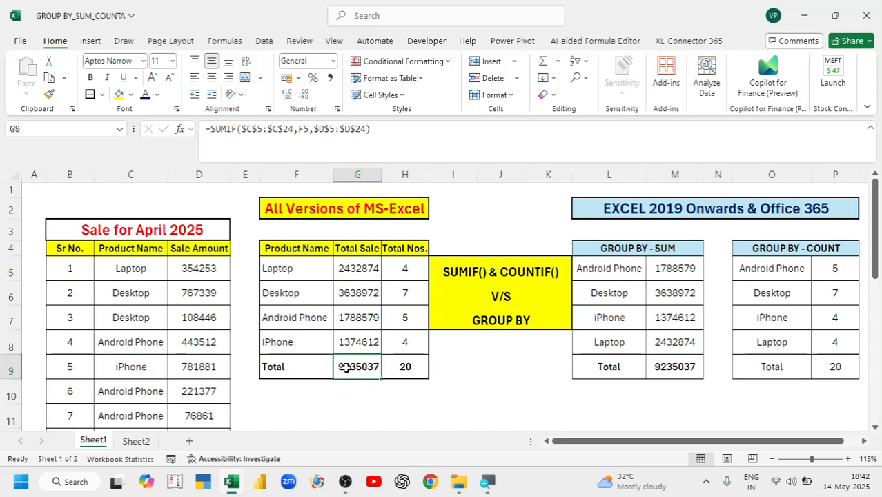
{"action": "double_click", "coordinate": [345, 366]}
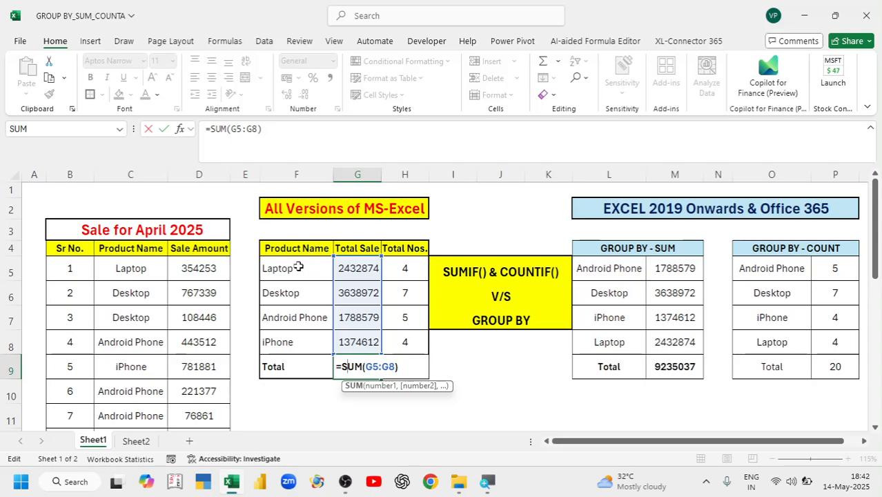
{"action": "key", "text": "ctrl+Return"}
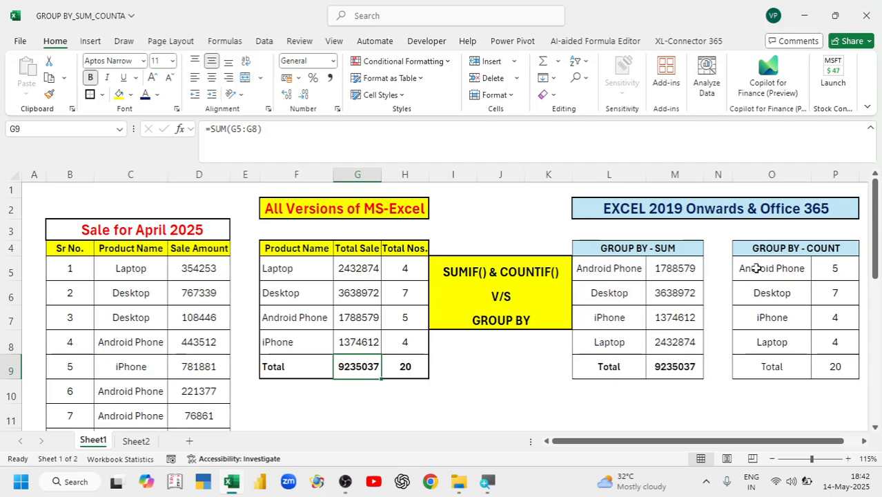
Delete the GROUPBY count results in O5:P9 and reselect cell O5
{"action": "left_click_drag", "start_coordinate": [765, 267], "coordinate": [814, 291]}
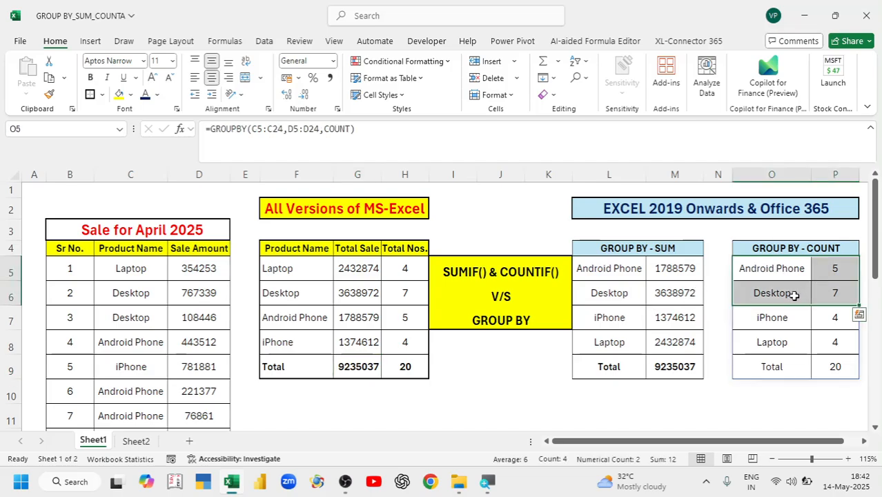
{"action": "left_click", "coordinate": [141, 270]}
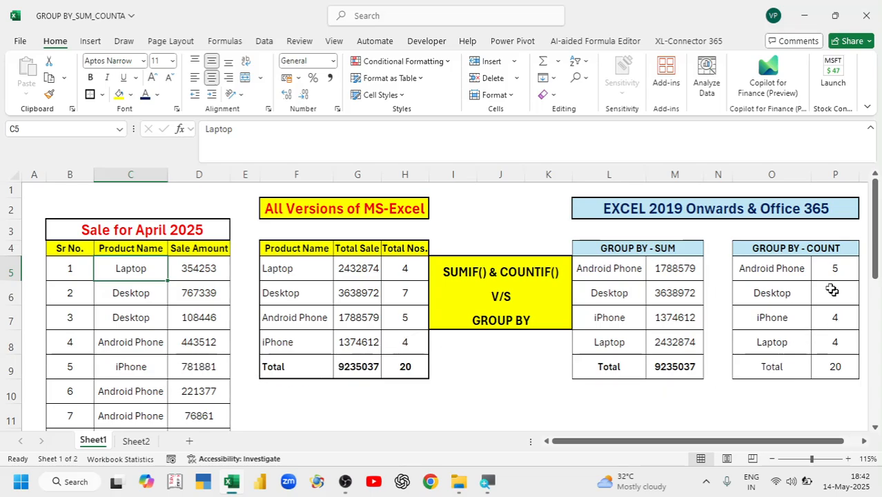
{"action": "left_click_drag", "start_coordinate": [753, 269], "coordinate": [835, 367]}
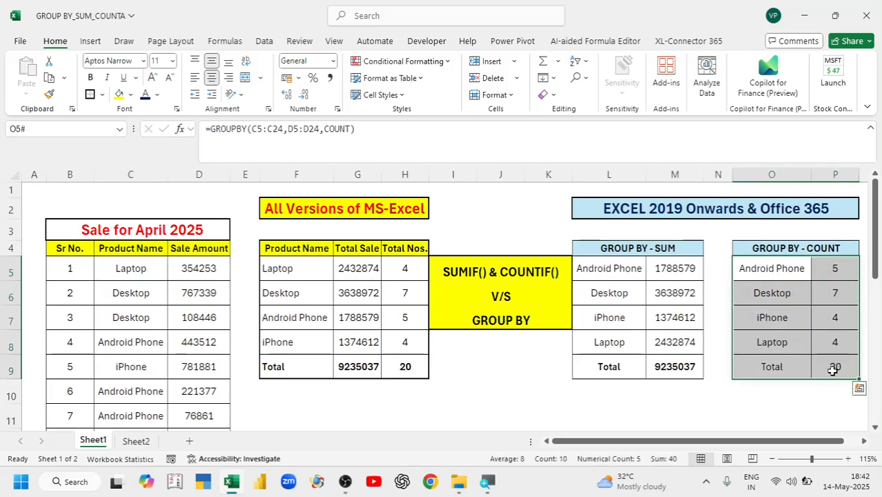
{"action": "key", "text": "Delete"}
{"action": "left_click", "coordinate": [756, 274]}
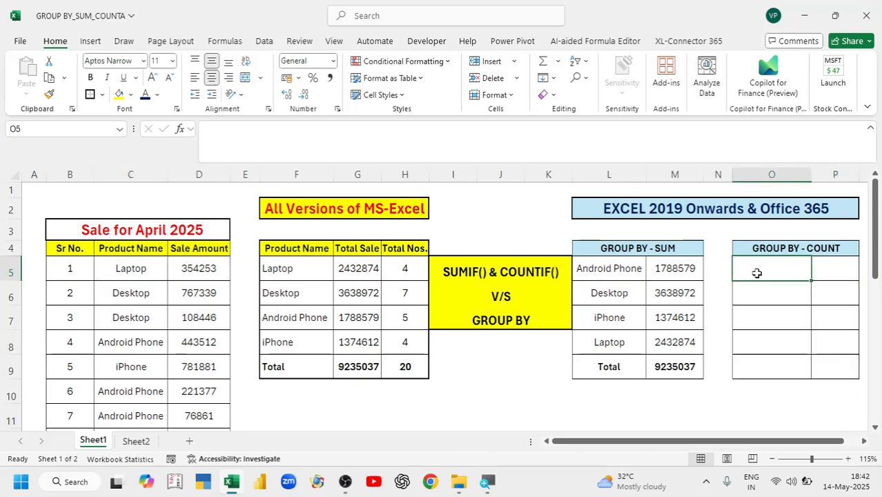
Begin a GROUPBY formula in cell O5 from the function suggestions
{"action": "key", "text": "Right"}
{"action": "key", "text": "Right"}
{"action": "key", "text": "Right"}
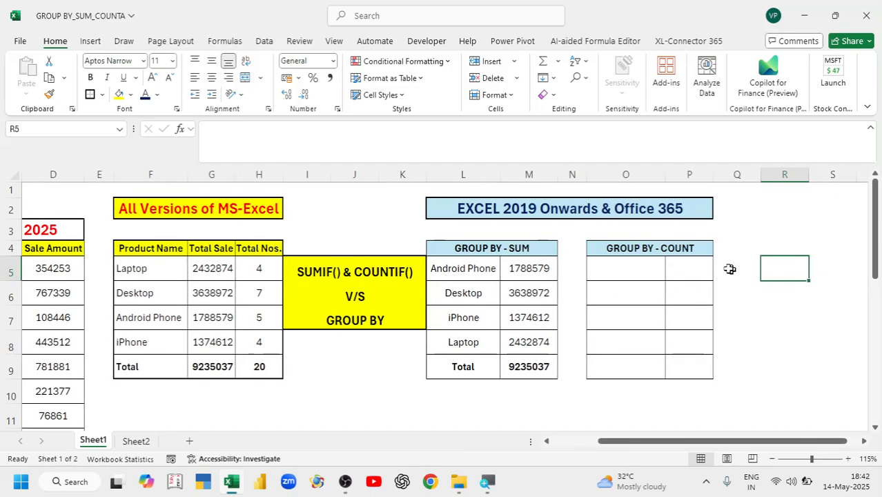
{"action": "left_click", "coordinate": [626, 268]}
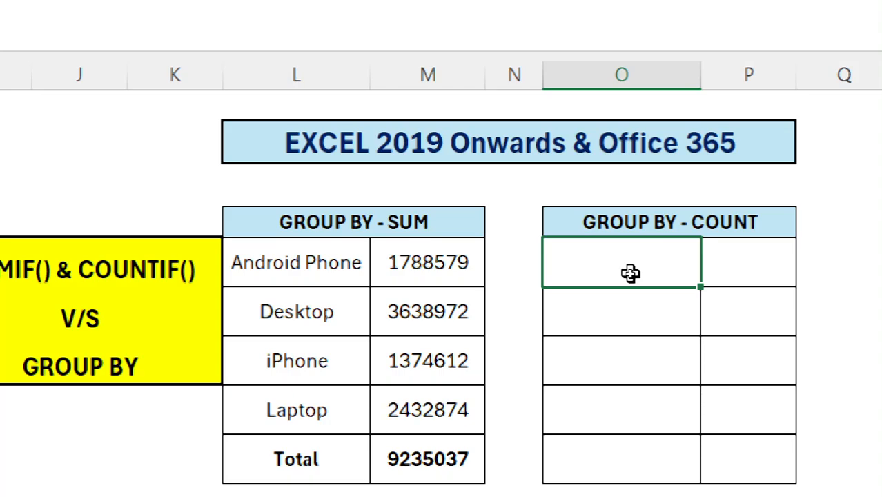
{"action": "type", "text": "="}
{"action": "type", "text": "GROU"}
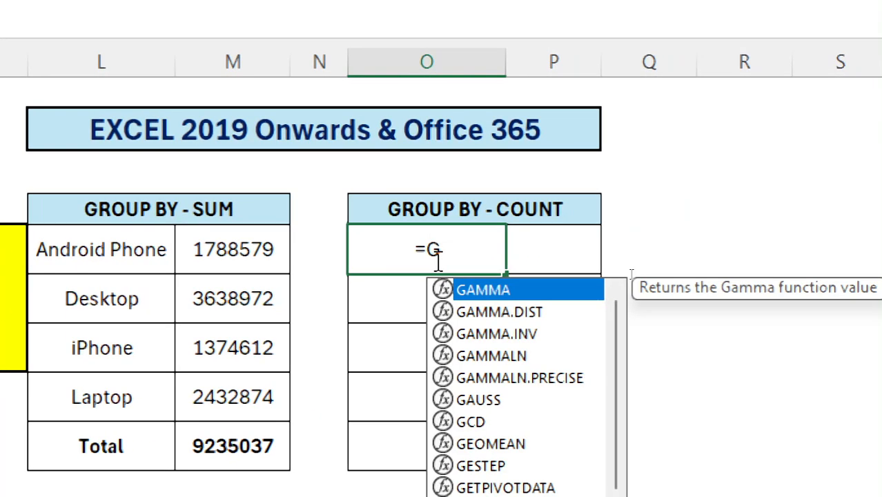
{"action": "type", "text": "P"}
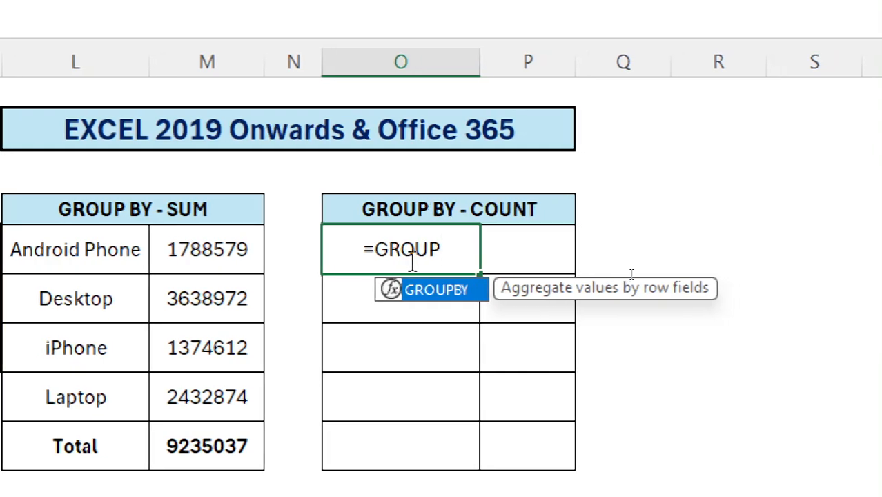
{"action": "key", "text": "Tab"}
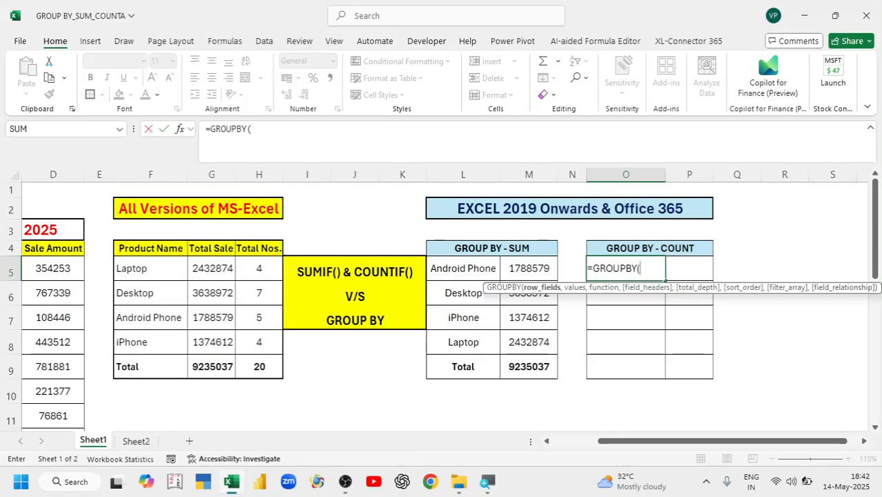
Enter C5:C24 as the grouping range and D5:D24 as the values range
{"action": "left_click", "coordinate": [45, 267]}
{"action": "key", "text": "Left"}
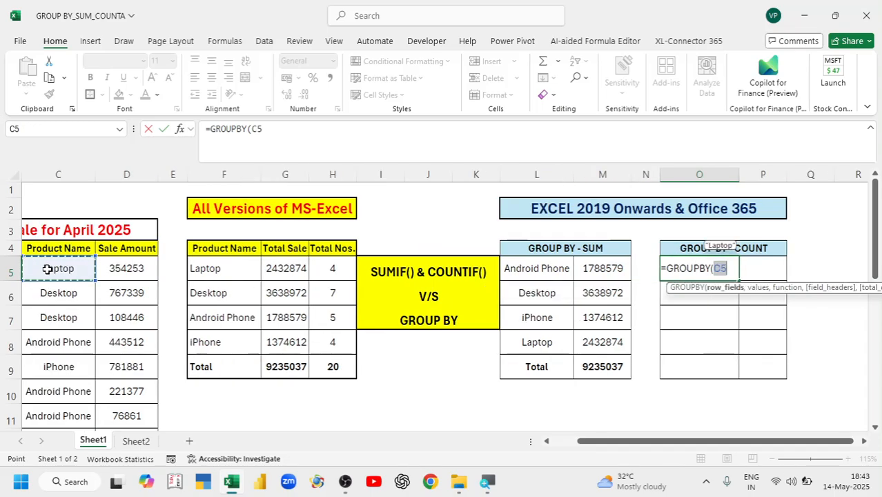
{"action": "key", "text": "Left"}
{"action": "key", "text": "Left"}
{"action": "left_click", "coordinate": [118, 273]}
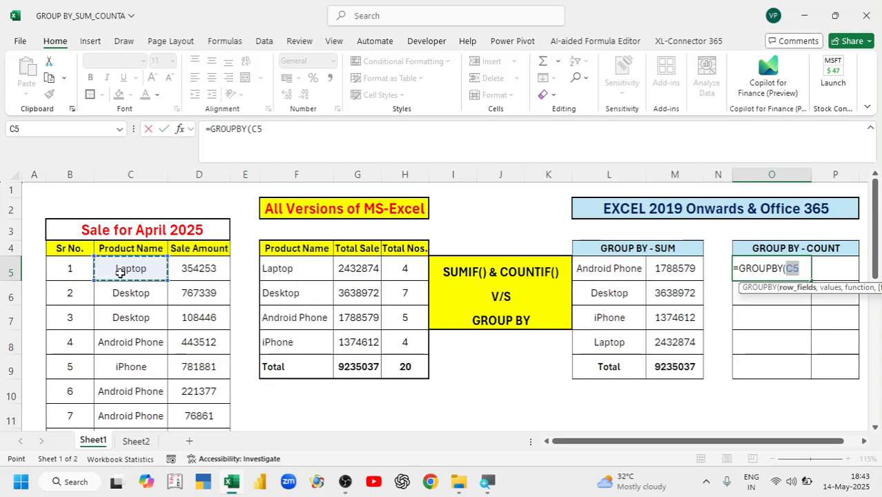
{"action": "key", "text": "ctrl+shift+Down"}
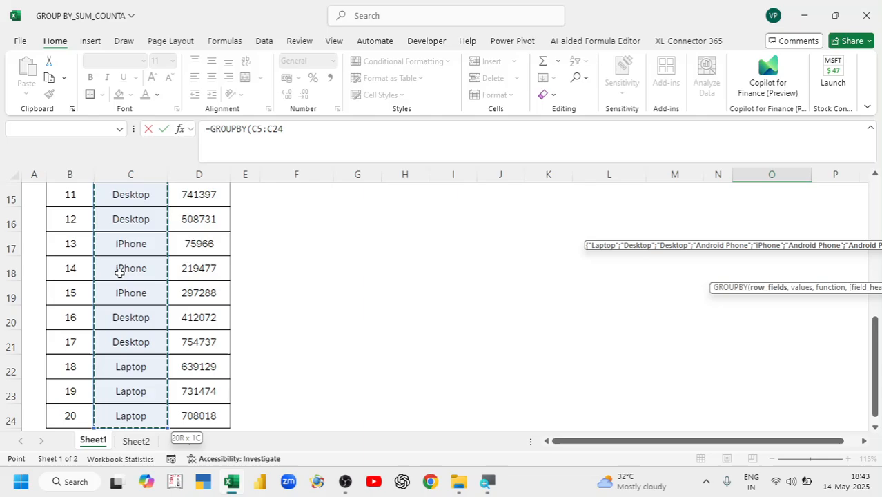
{"action": "scroll", "coordinate": [871, 318], "scroll_direction": "up", "scroll_amount": 3}
{"action": "scroll", "coordinate": [871, 326], "scroll_direction": "up", "scroll_amount": 1}
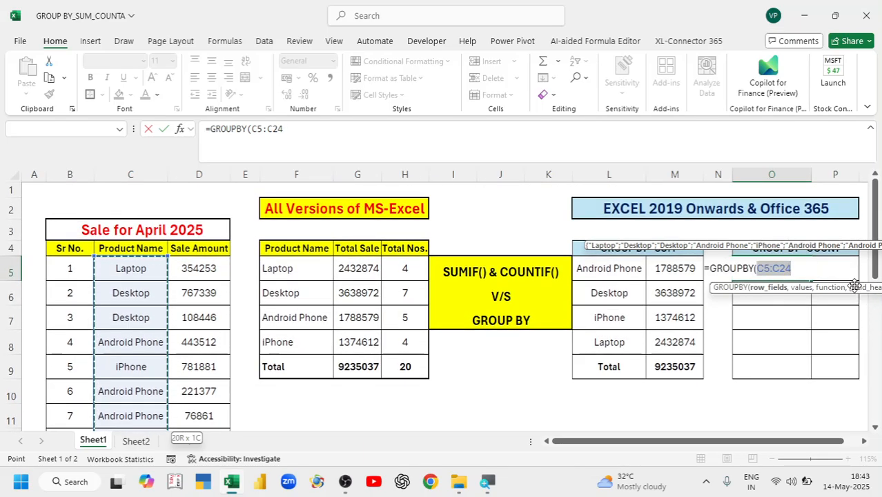
{"action": "type", "text": ","}
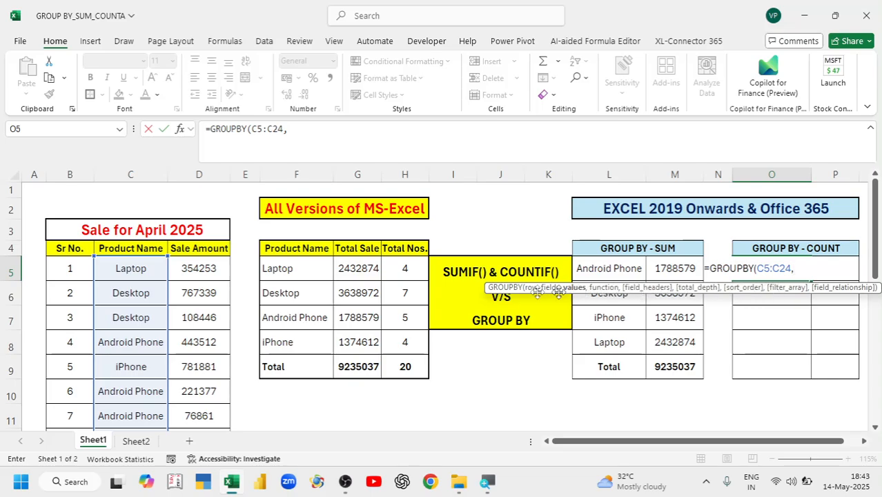
{"action": "left_click", "coordinate": [197, 274]}
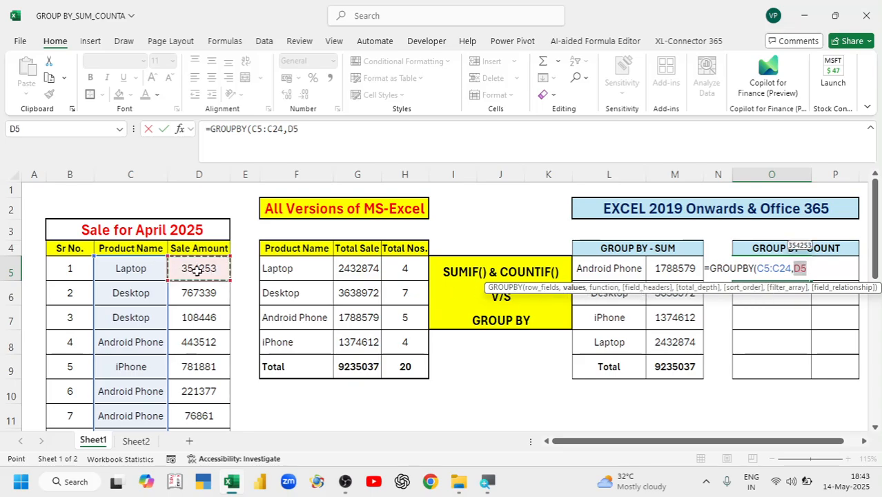
{"action": "key", "text": "ctrl+shift+Down"}
{"action": "scroll", "coordinate": [197, 271], "scroll_direction": "down", "scroll_amount": 1}
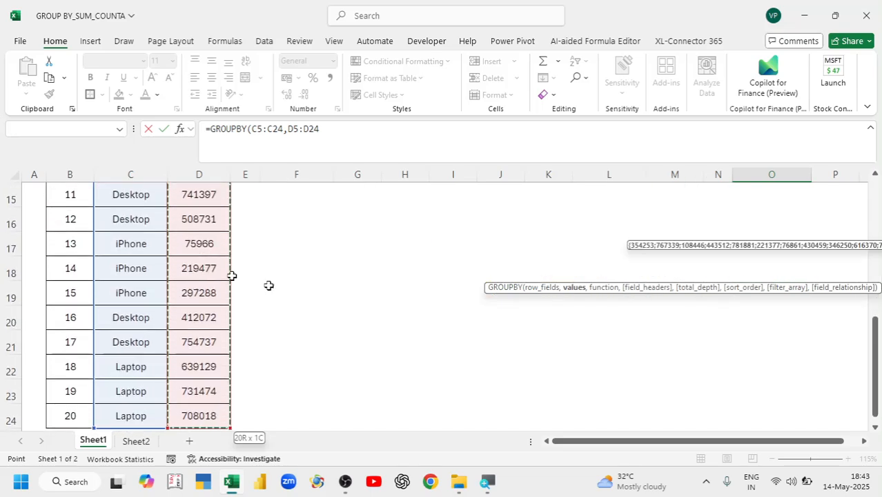
{"action": "scroll", "coordinate": [268, 286], "scroll_direction": "up", "scroll_amount": 3}
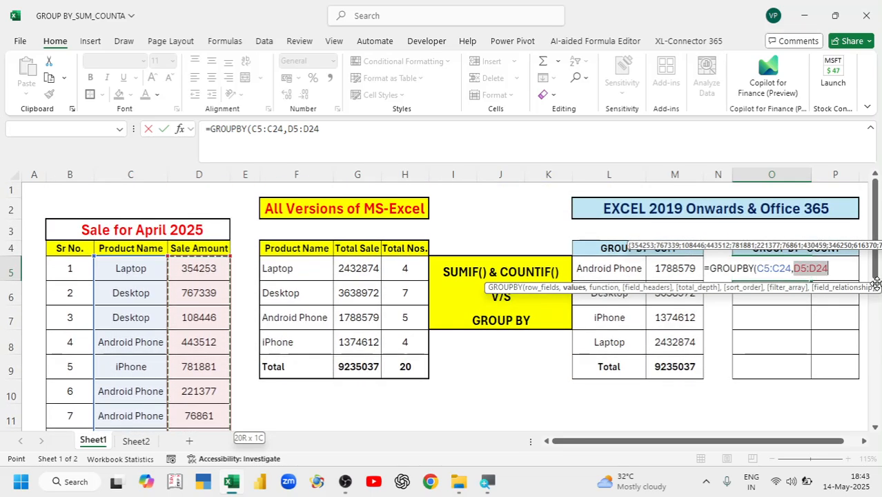
Finish the formula as =GROUPBY(C5:C24,D5:D24,COUNT), giving Desktop 7, iPhone 4, Laptop 4, total 20
{"action": "type", "text": ","}
{"action": "left_click", "coordinate": [865, 442]}
{"action": "left_click", "coordinate": [864, 442]}
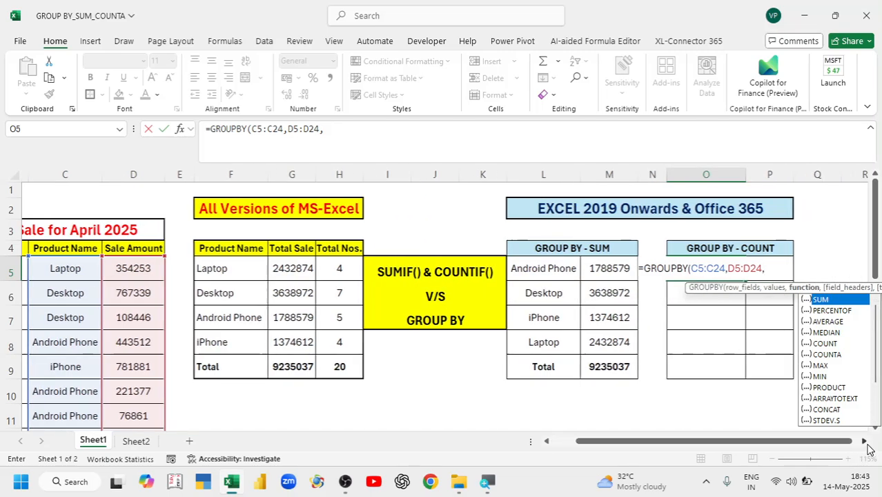
{"action": "left_click", "coordinate": [864, 441]}
{"action": "left_click", "coordinate": [865, 442]}
{"action": "left_click", "coordinate": [865, 442]}
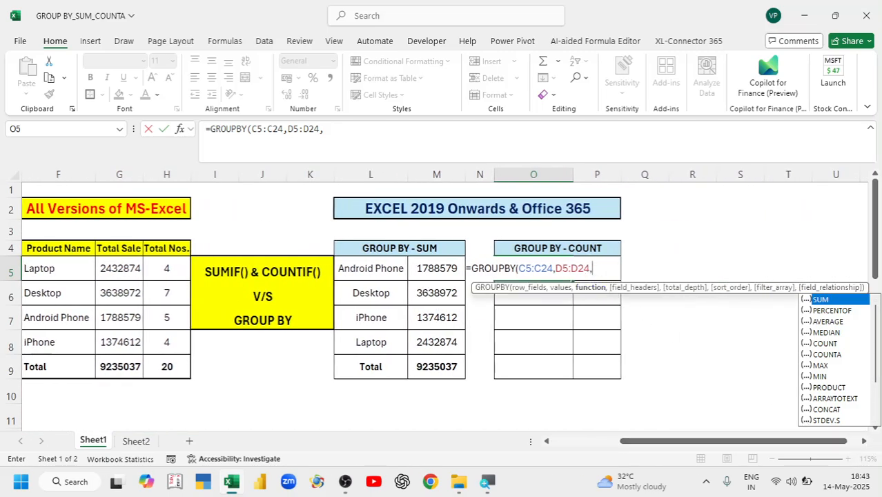
{"action": "left_click", "coordinate": [602, 269]}
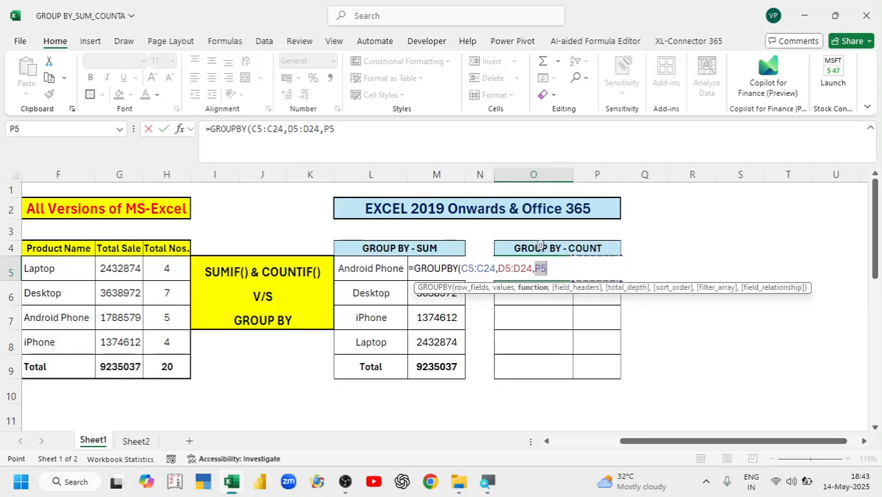
{"action": "key", "text": "BackSpace"}
{"action": "key", "text": "BackSpace"}
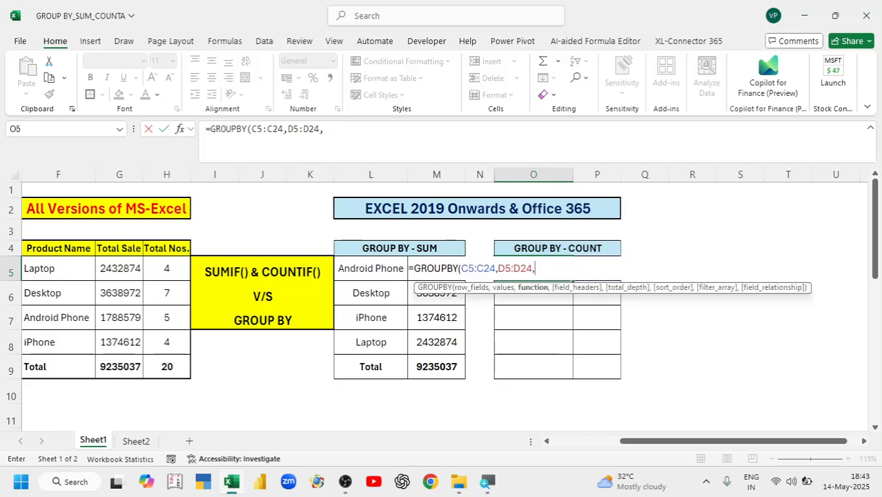
{"action": "key", "text": "BackSpace"}
{"action": "type", "text": ","}
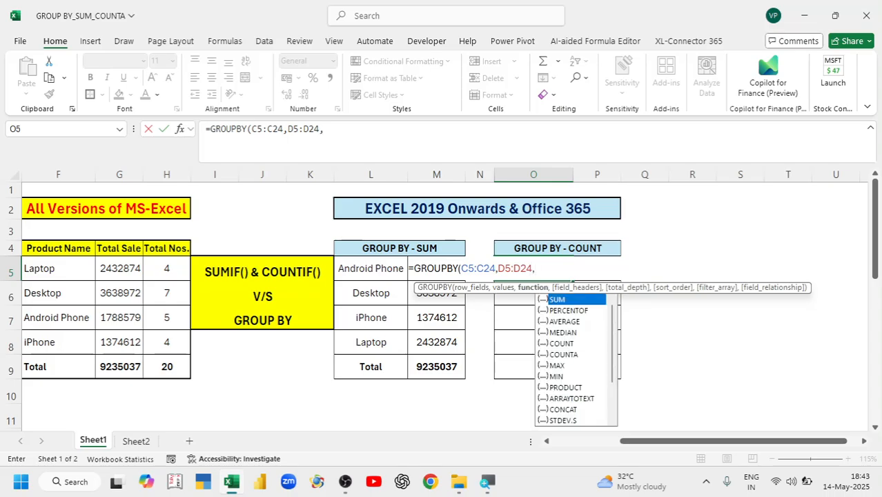
{"action": "type", "text": "COU"}
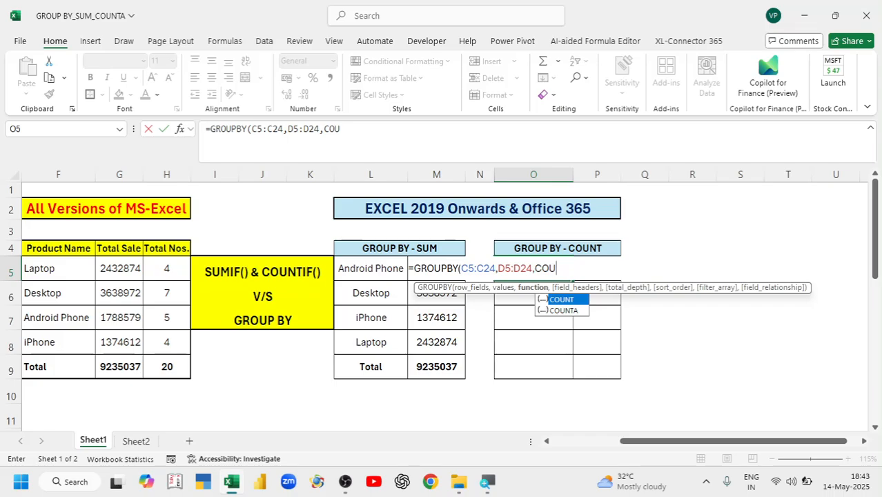
{"action": "key", "text": "Tab"}
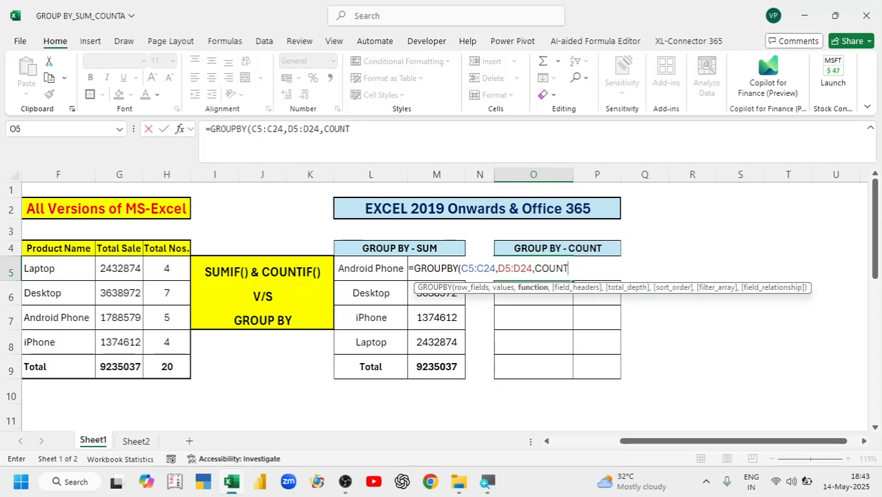
{"action": "type", "text": ")"}
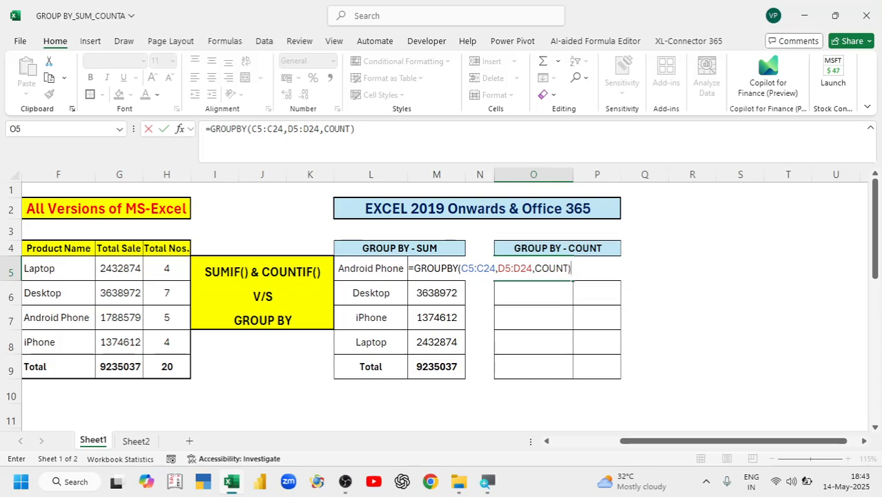
{"action": "key", "text": "Return"}
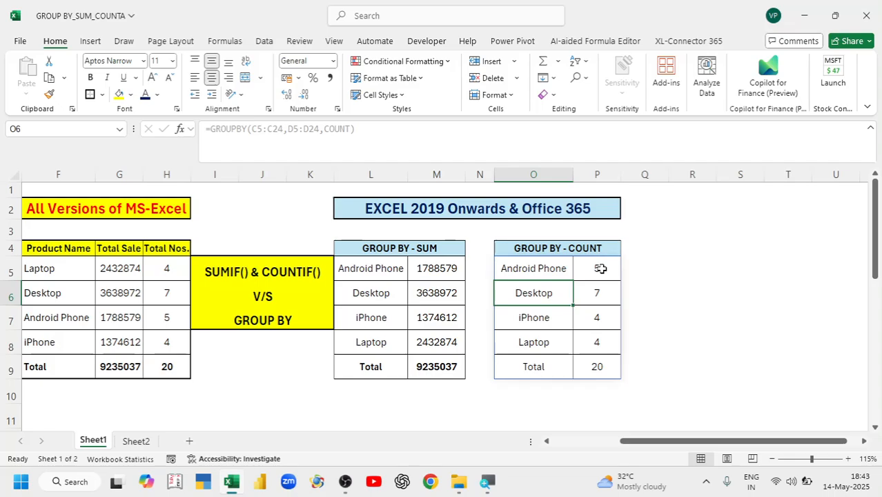
{"action": "left_click", "coordinate": [518, 268]}
{"action": "left_click_drag", "start_coordinate": [518, 268], "coordinate": [510, 346]}
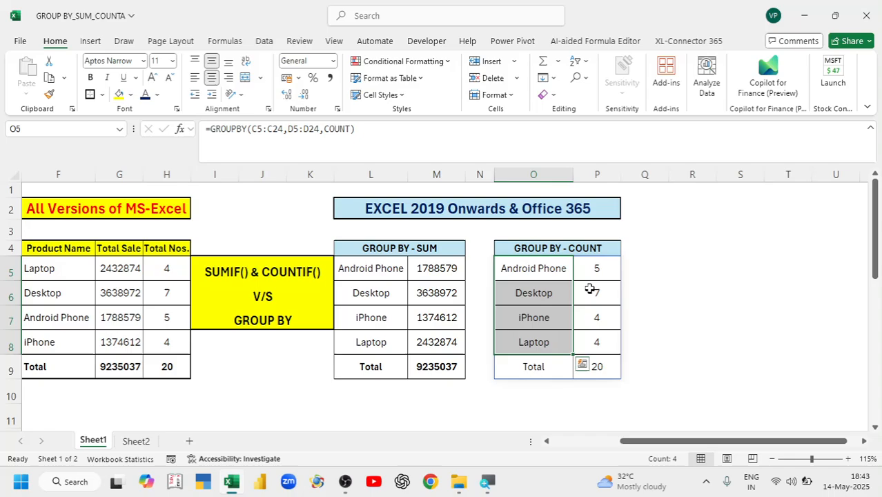
{"action": "left_click_drag", "start_coordinate": [599, 269], "coordinate": [604, 343]}
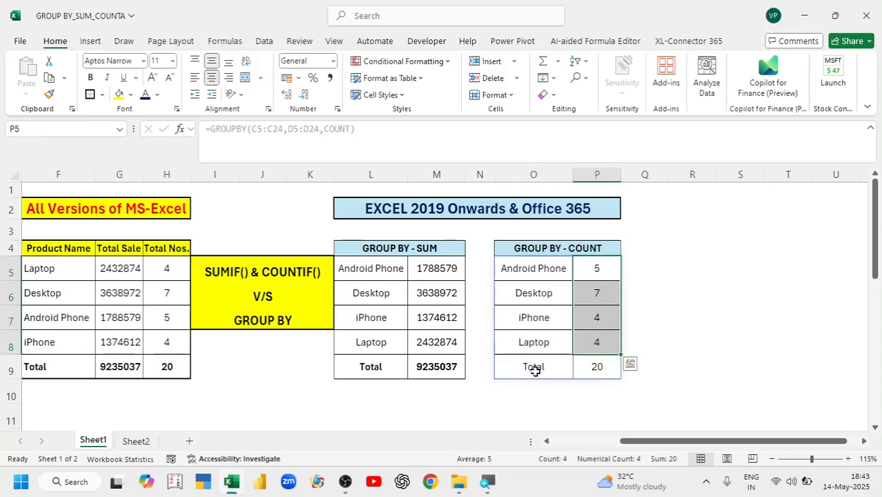
{"action": "left_click", "coordinate": [532, 370]}
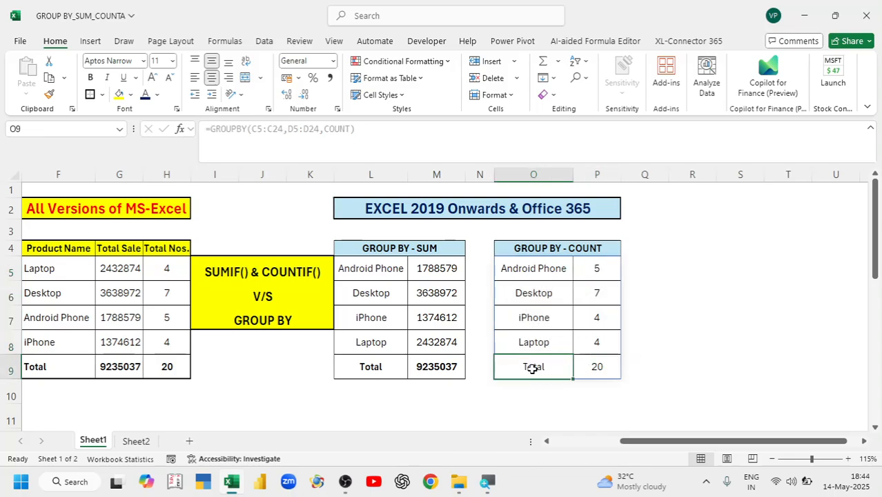
{"action": "left_click", "coordinate": [601, 370]}
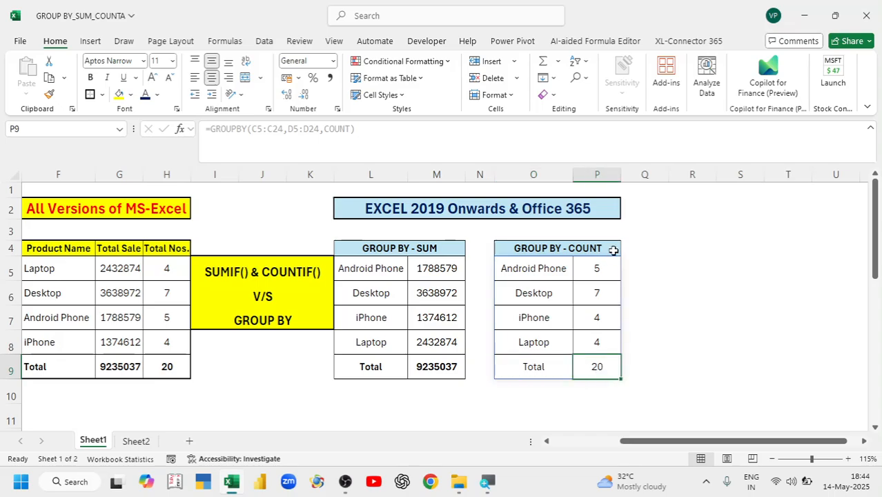
{"action": "left_click", "coordinate": [164, 368]}
{"action": "left_click", "coordinate": [587, 367]}
{"action": "left_click_drag", "start_coordinate": [169, 269], "coordinate": [181, 342]}
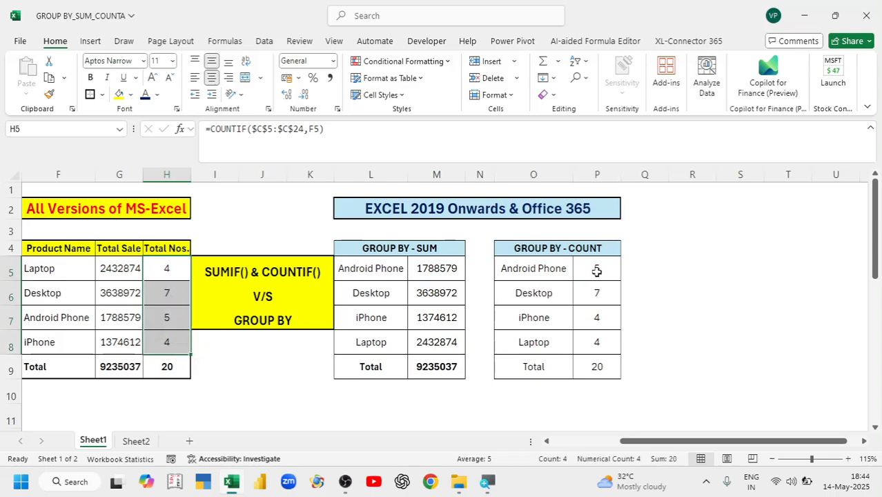
{"action": "left_click_drag", "start_coordinate": [597, 270], "coordinate": [596, 345]}
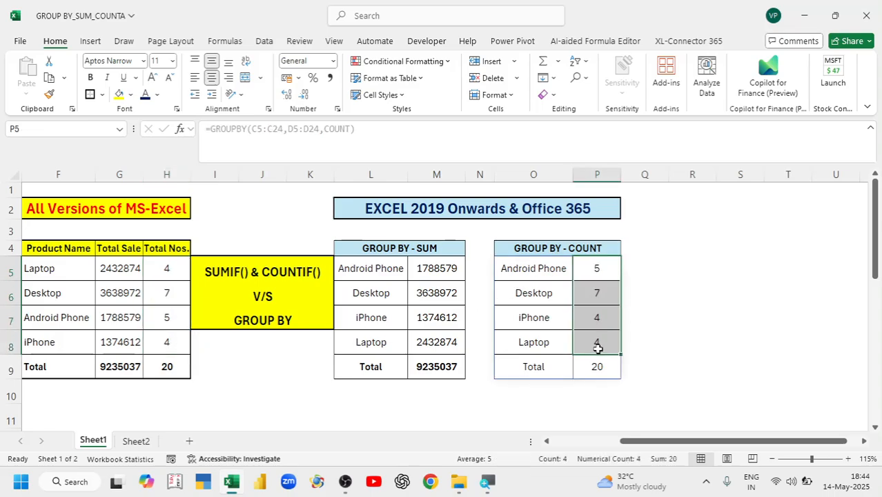
{"action": "left_click", "coordinate": [535, 267]}
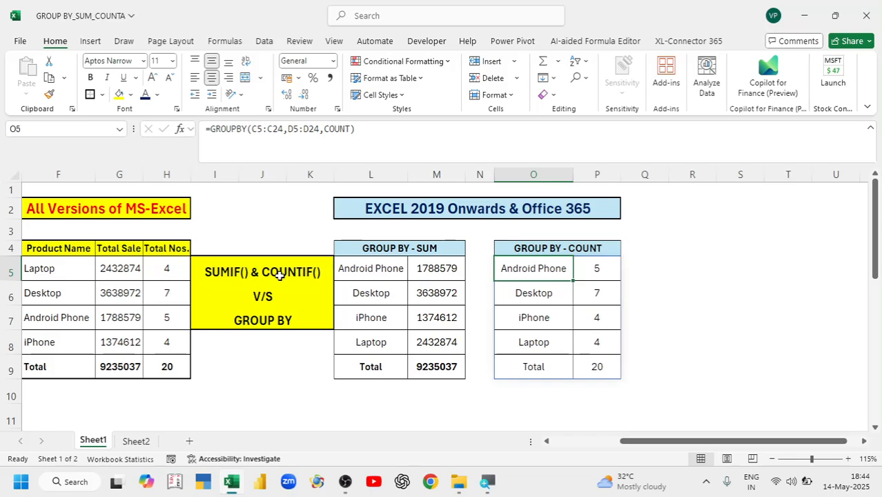
{"action": "key", "text": "Left"}
{"action": "key", "text": "Left"}
{"action": "key", "text": "Left"}
{"action": "key", "text": "Left"}
{"action": "key", "text": "Left"}
{"action": "key", "text": "Left"}
{"action": "key", "text": "Left"}
{"action": "key", "text": "Left"}
{"action": "key", "text": "Left"}
{"action": "key", "text": "Left"}
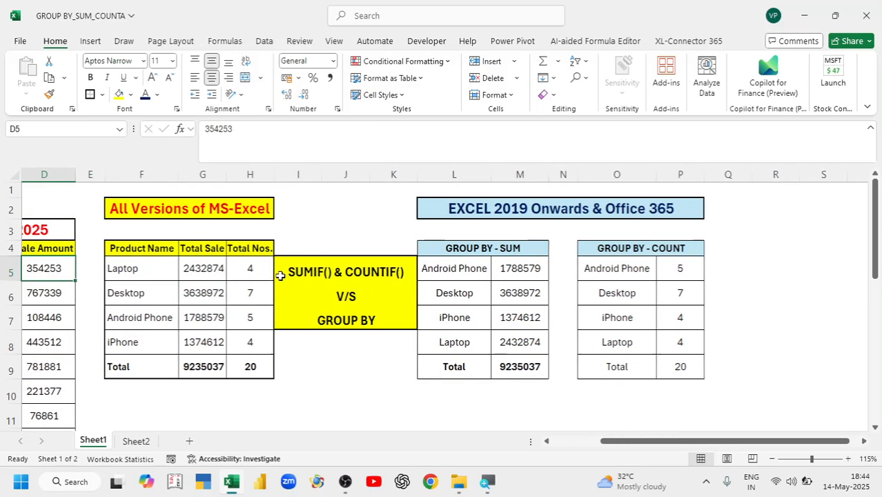
Change C5 from Laptop to Android Phone, then check the H5 and P5 formulas recalculated
{"action": "key", "text": "Left"}
{"action": "key", "text": "Left"}
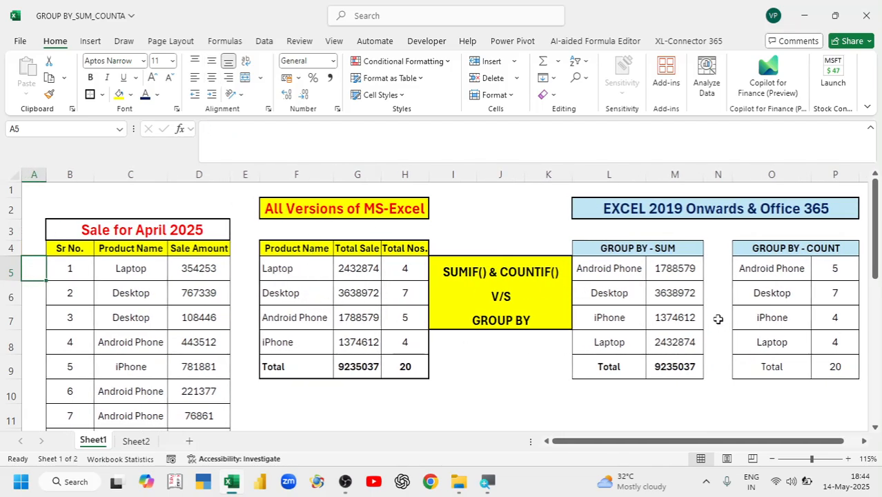
{"action": "left_click", "coordinate": [121, 268]}
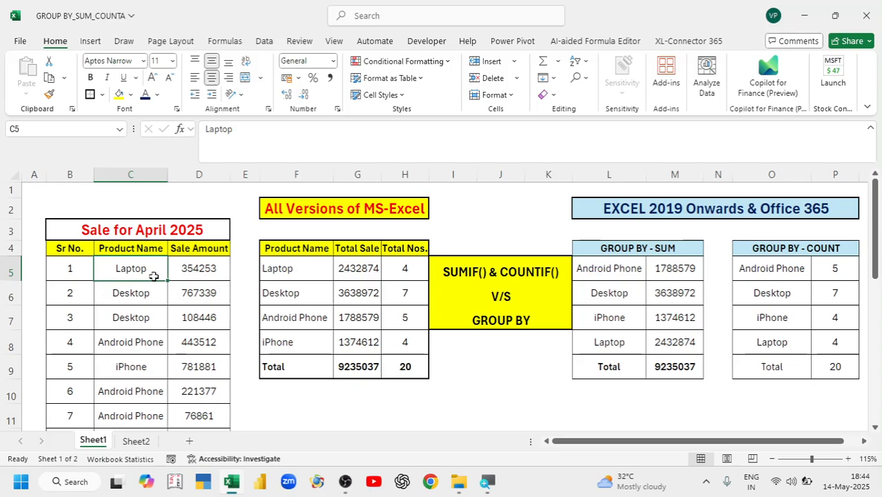
{"action": "type", "text": "Android Phone"}
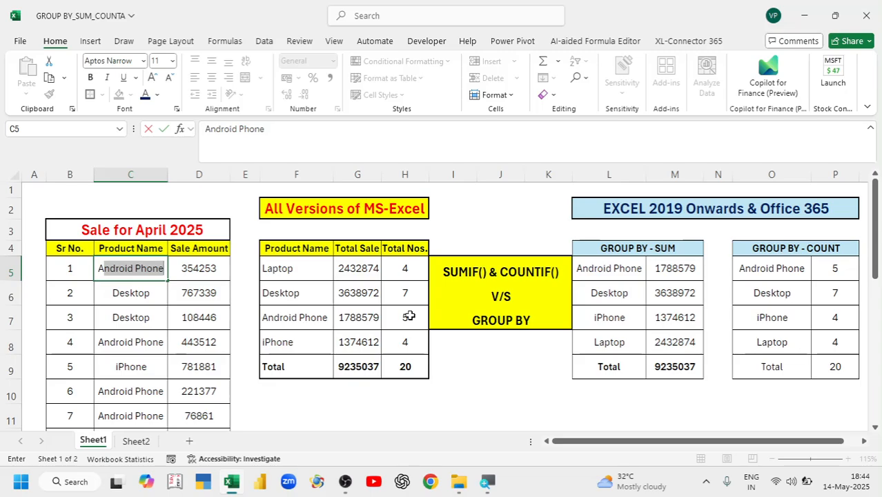
{"action": "key", "text": "Return"}
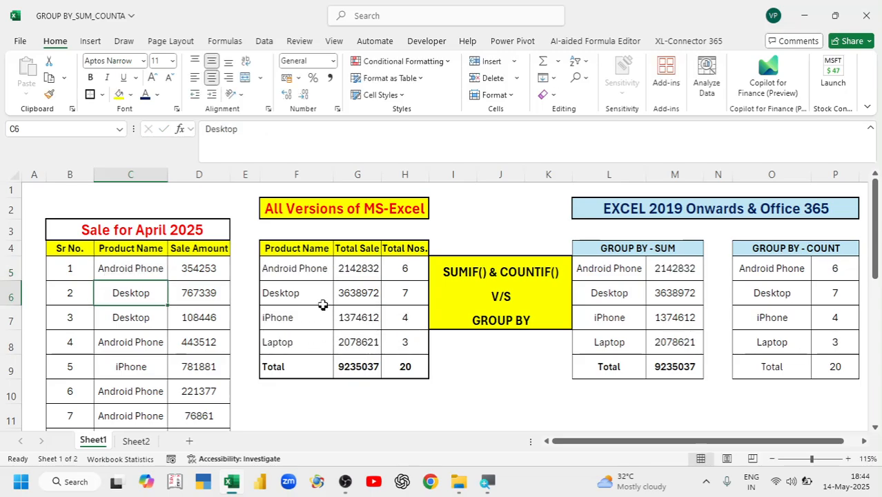
{"action": "left_click", "coordinate": [410, 268]}
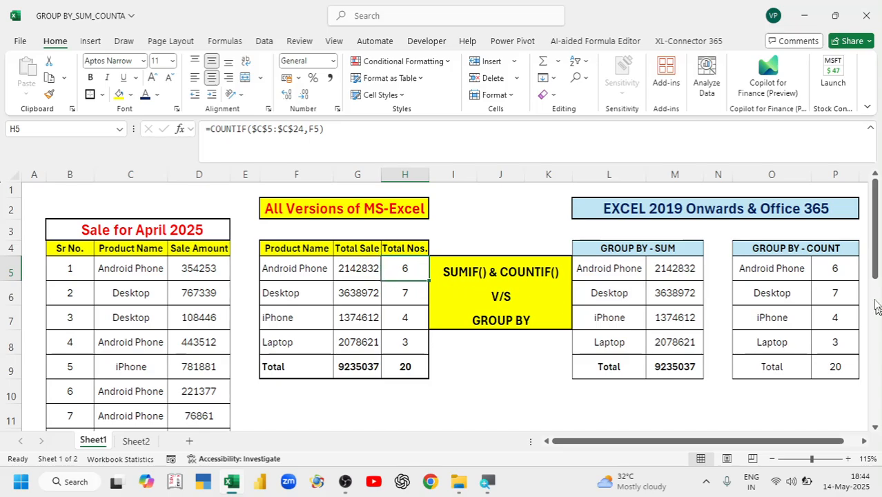
{"action": "left_click", "coordinate": [836, 271]}
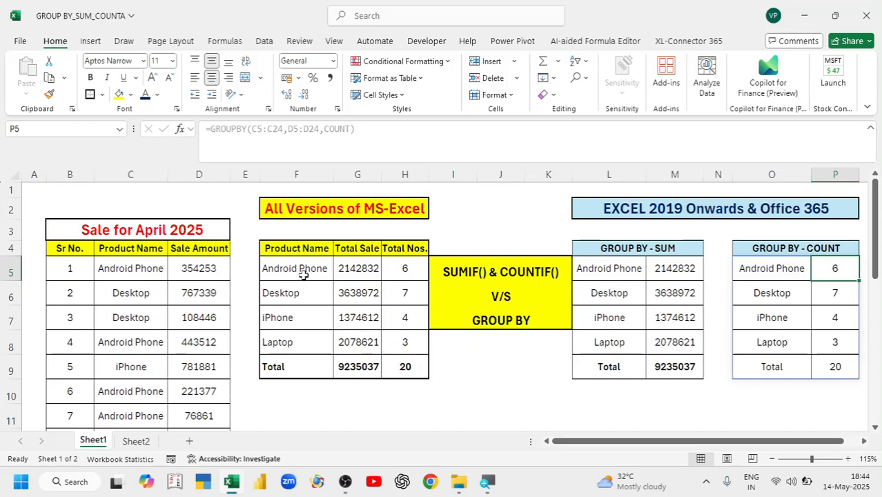
{"action": "left_click", "coordinate": [372, 311]}
{"action": "key", "text": "Delete"}
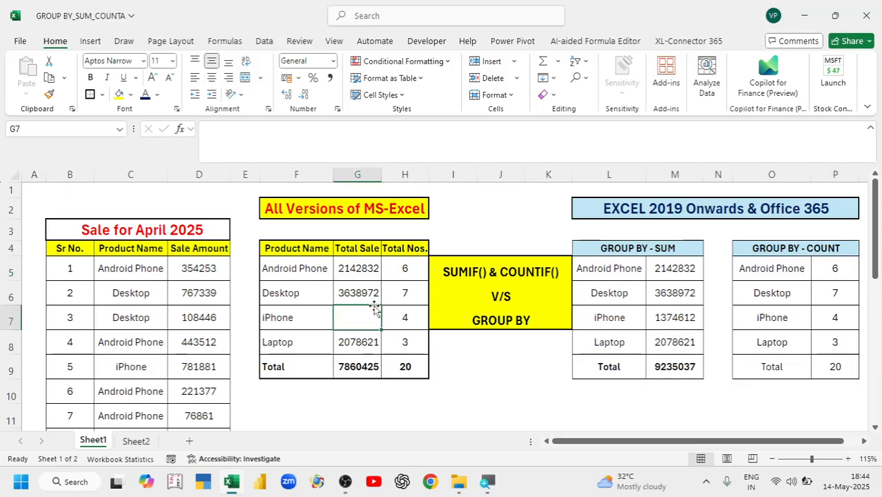
{"action": "key", "text": "ctrl+z"}
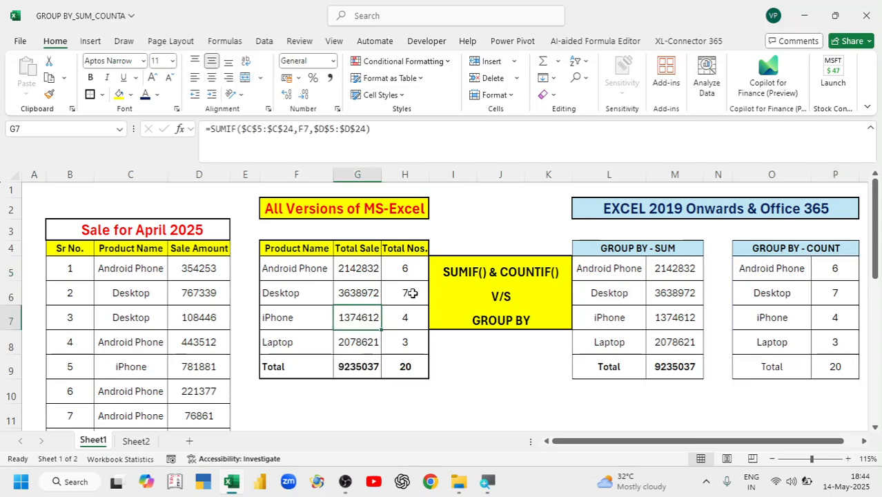
{"action": "left_click", "coordinate": [409, 294]}
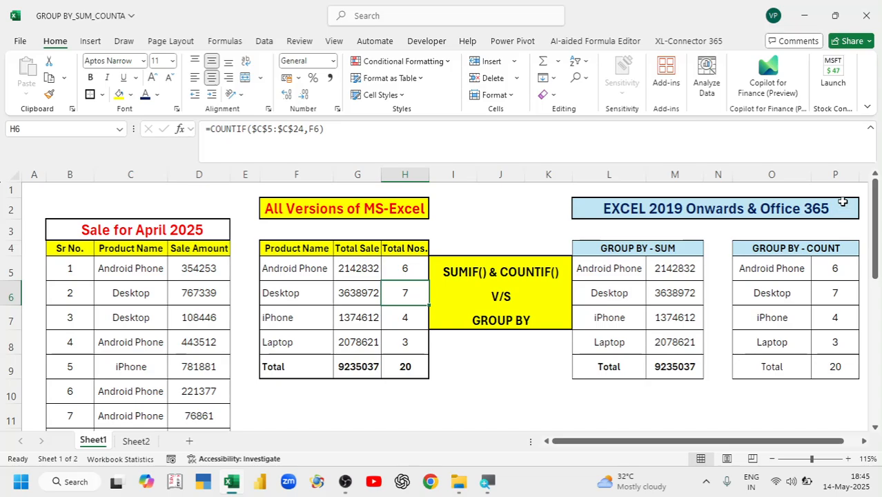
{"action": "left_click", "coordinate": [473, 207]}
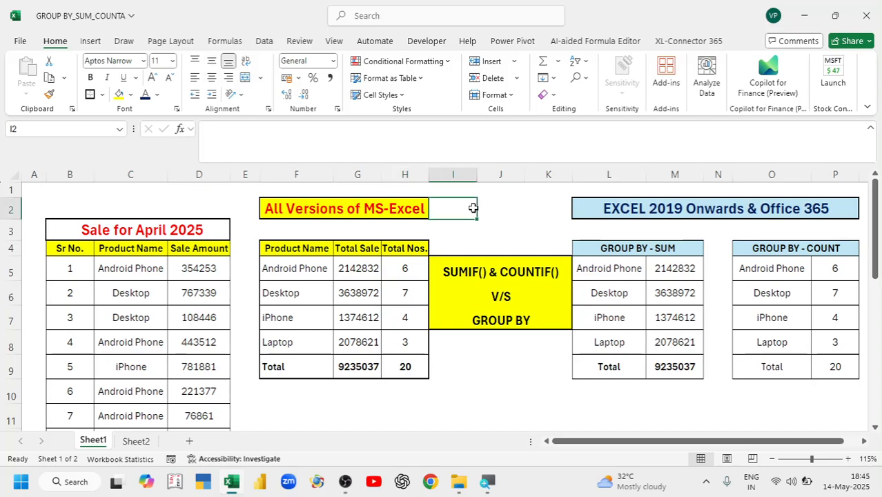